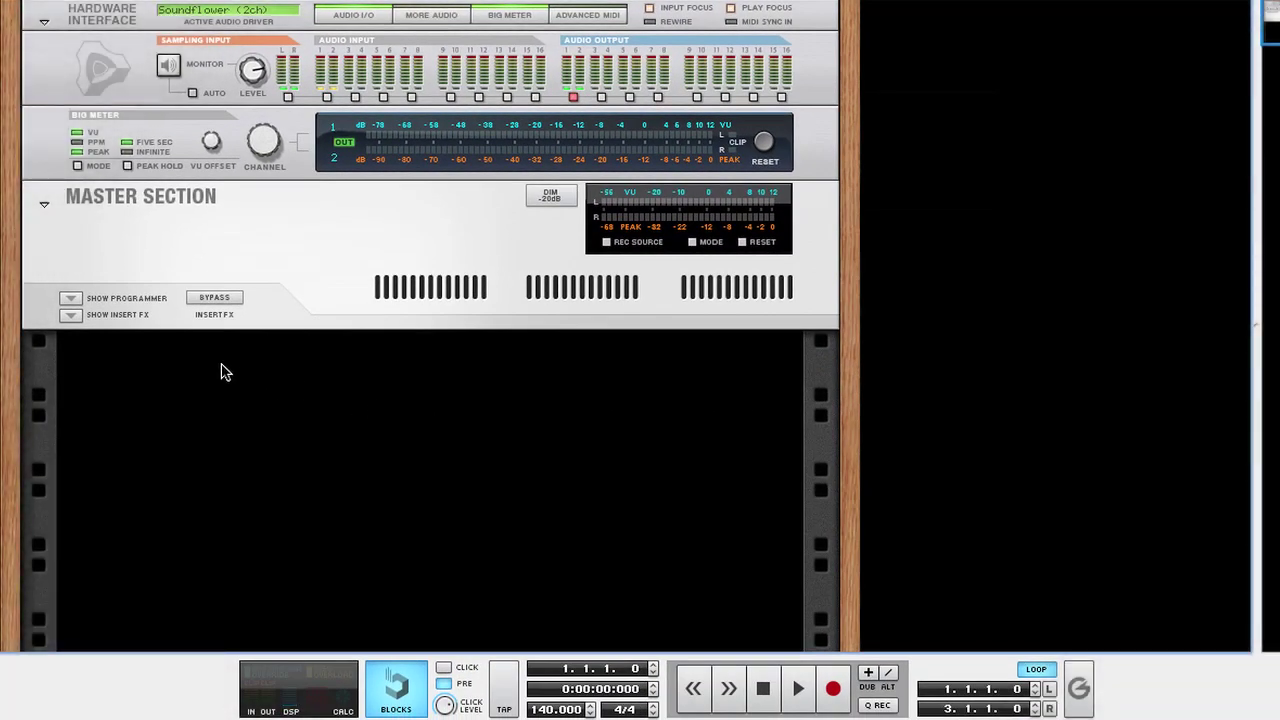
# Add a Thor Polysonic Synthesizer (Thor 1) to the rack and reset it to Init Patch.
pyautogui.rightClick(219, 372)
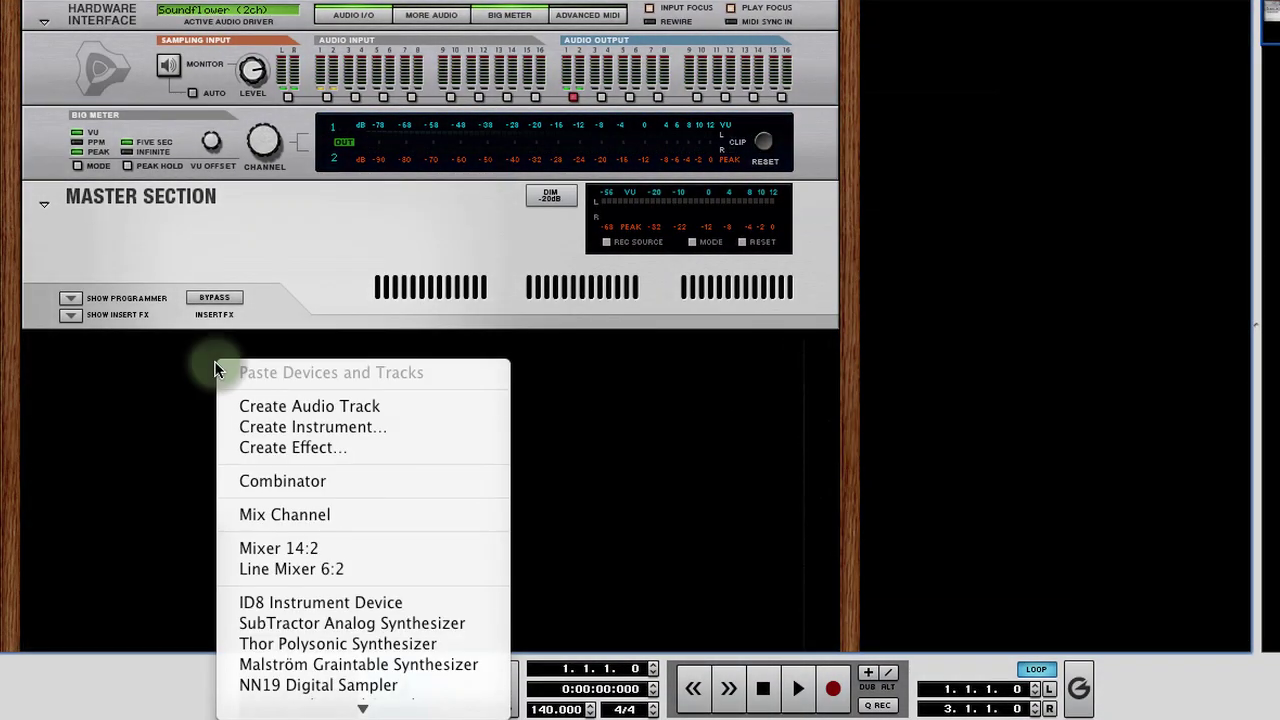
pyautogui.click(278, 643)
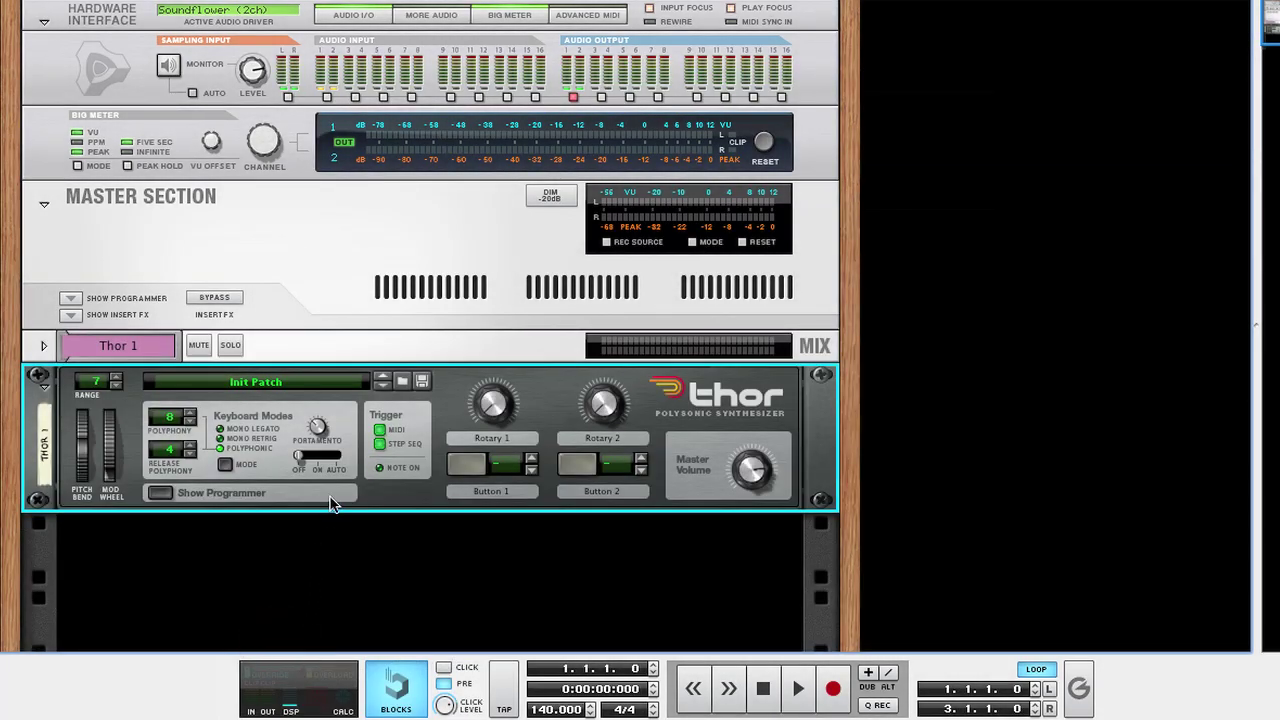
pyautogui.rightClick(385, 500)
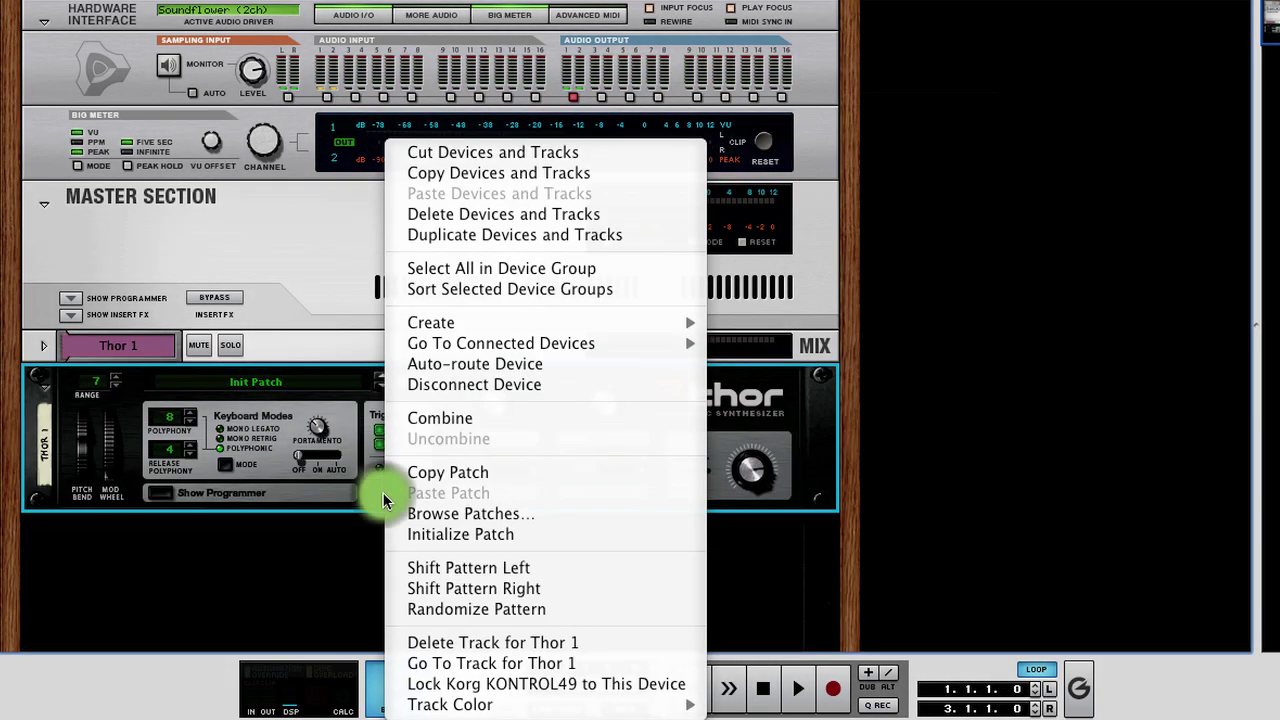
pyautogui.click(423, 532)
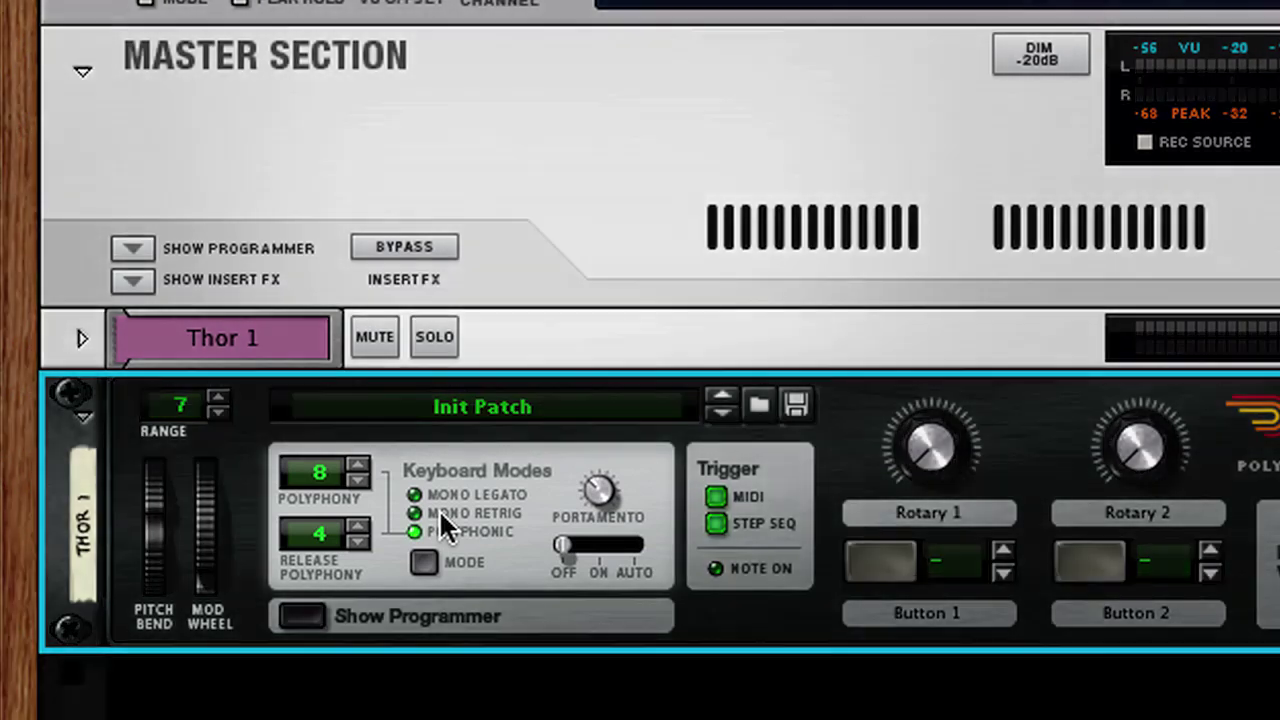
# Lower Thor's polyphony and release polyphony to 1 each, making the patch monophonic.
pyautogui.click(358, 484)
pyautogui.click(358, 484)
pyautogui.click(358, 486)
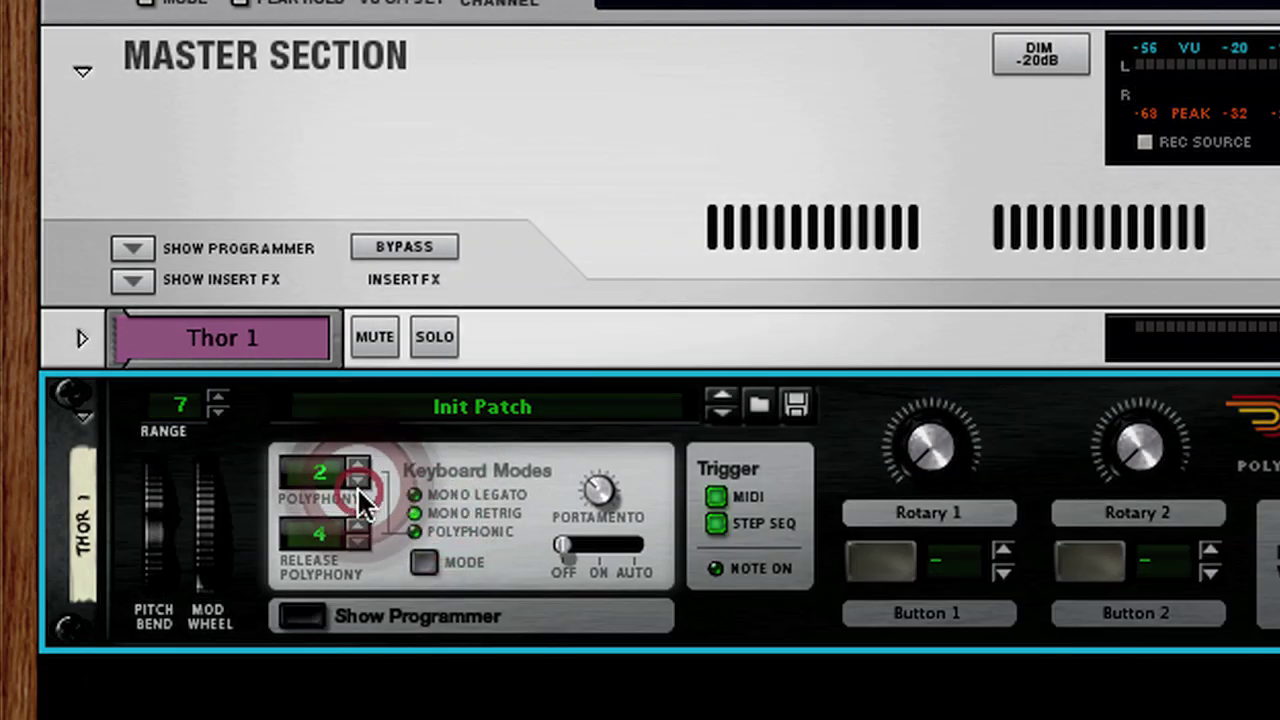
pyautogui.click(358, 482)
pyautogui.click(358, 542)
pyautogui.click(356, 541)
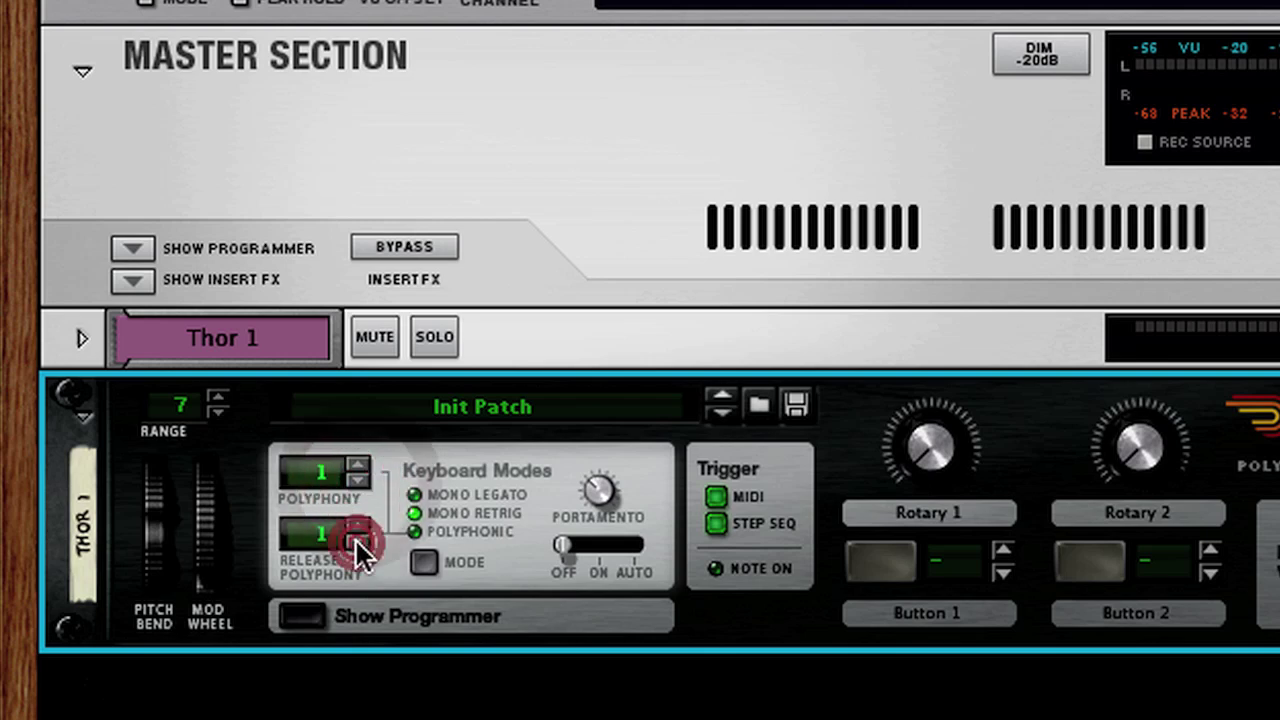
pyautogui.click(356, 541)
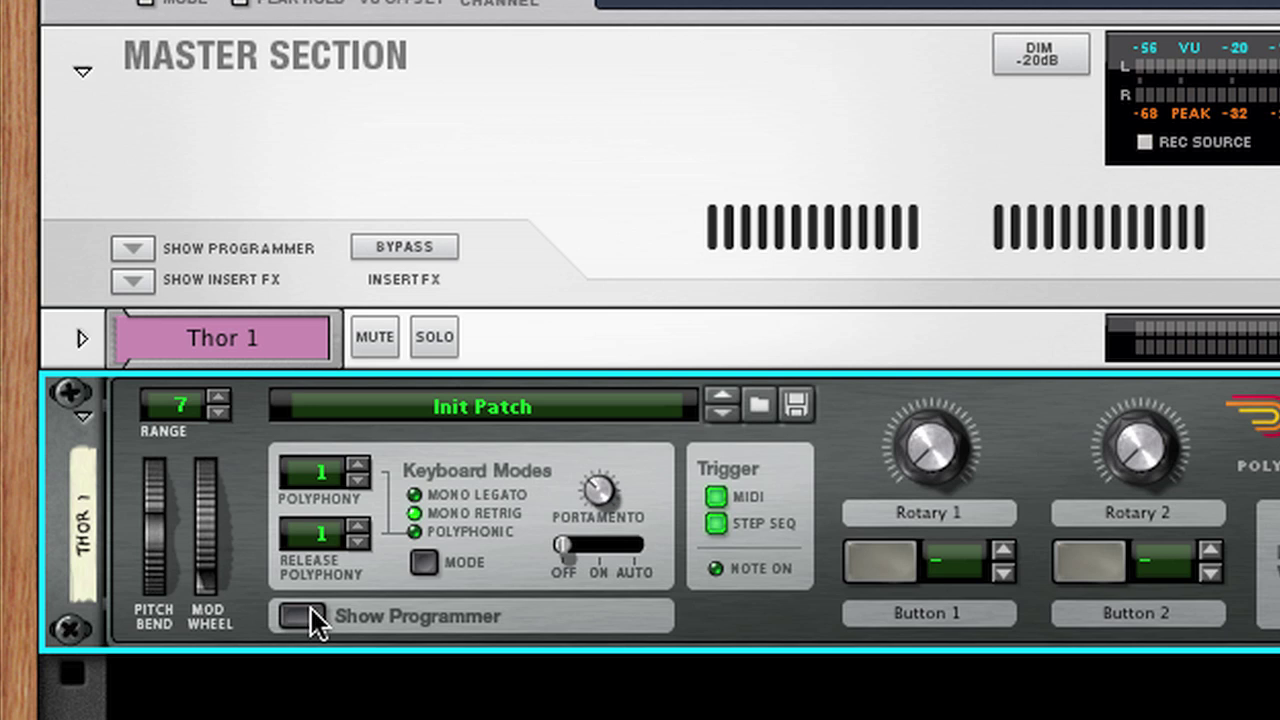
# Show Thor's full programmer and set the Osc 1 octave to 3.
pyautogui.click(311, 612)
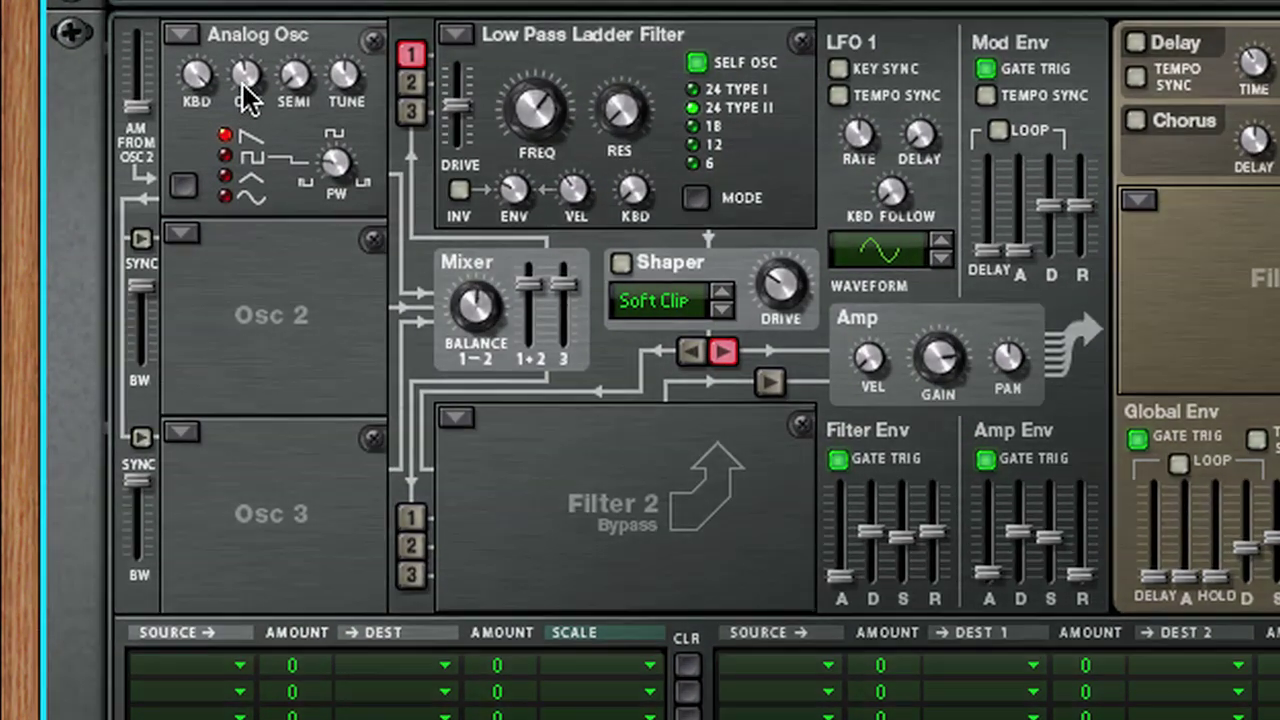
pyautogui.moveTo(248, 100)
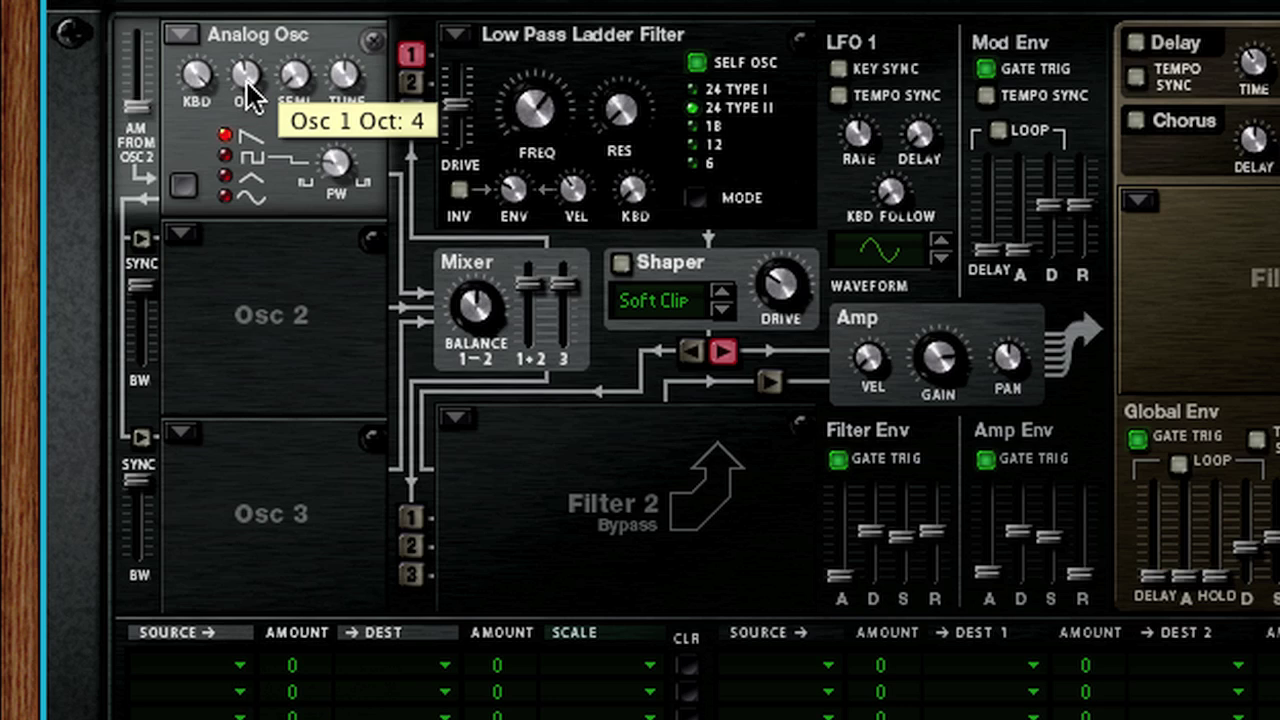
pyautogui.moveTo(246, 84); pyautogui.dragTo(248, 91)
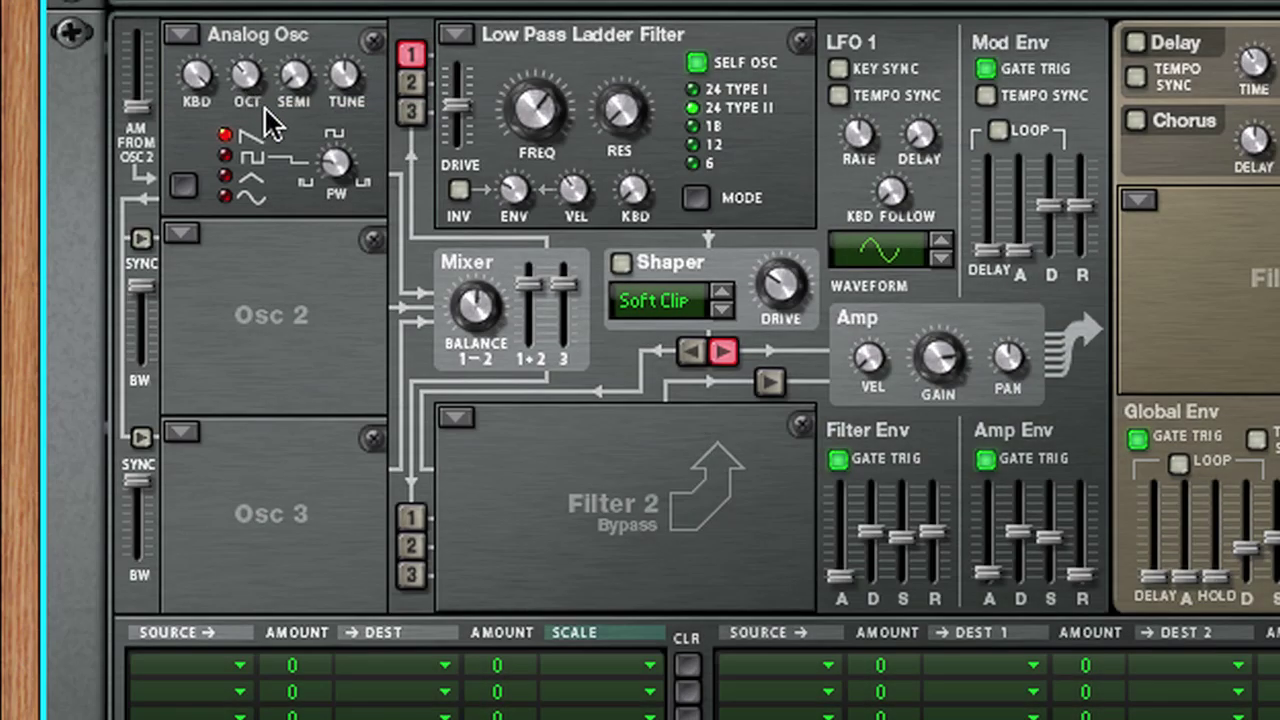
# Load a Noise oscillator into Osc 2 and route it into the Low Pass Ladder Filter.
pyautogui.click(192, 222)
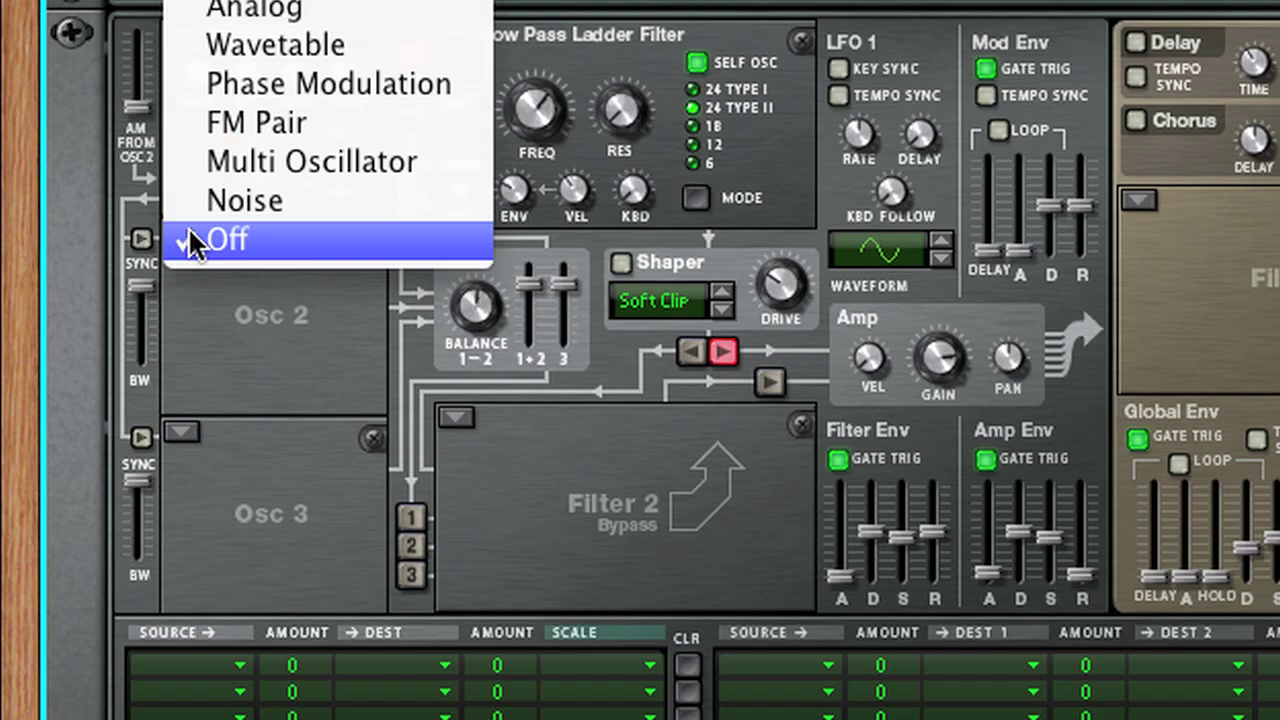
pyautogui.click(194, 203)
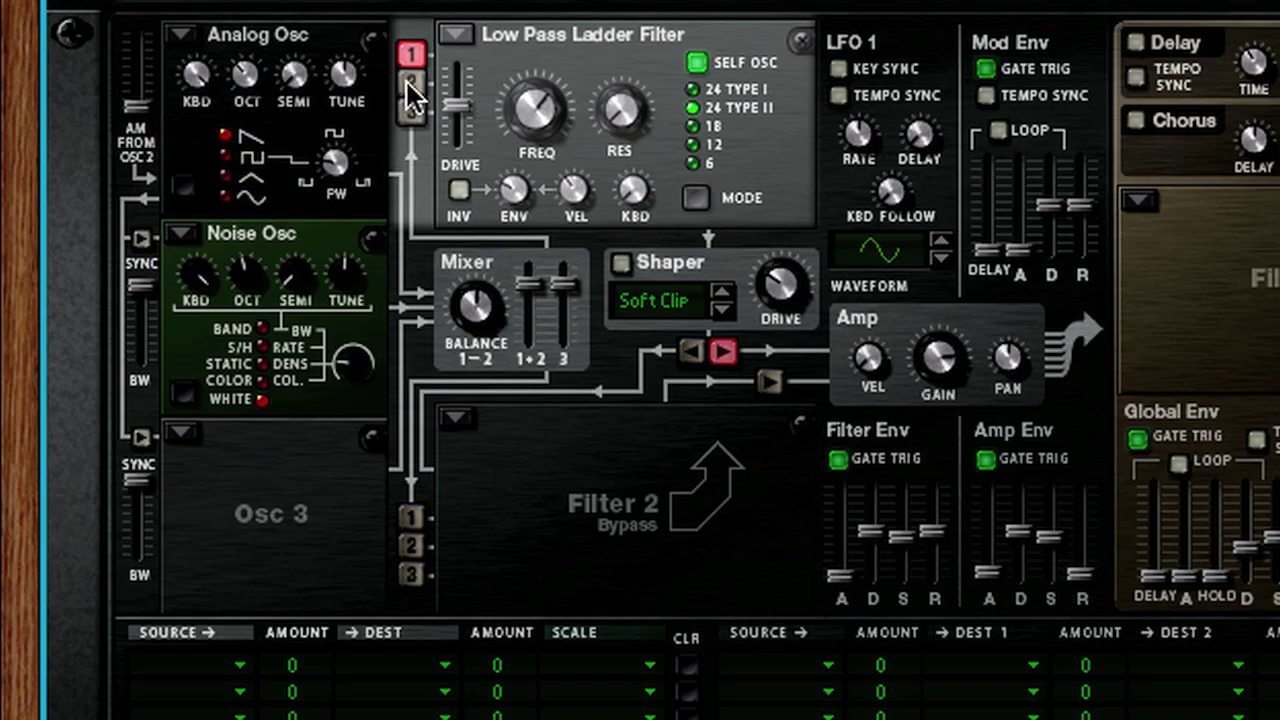
pyautogui.click(410, 86)
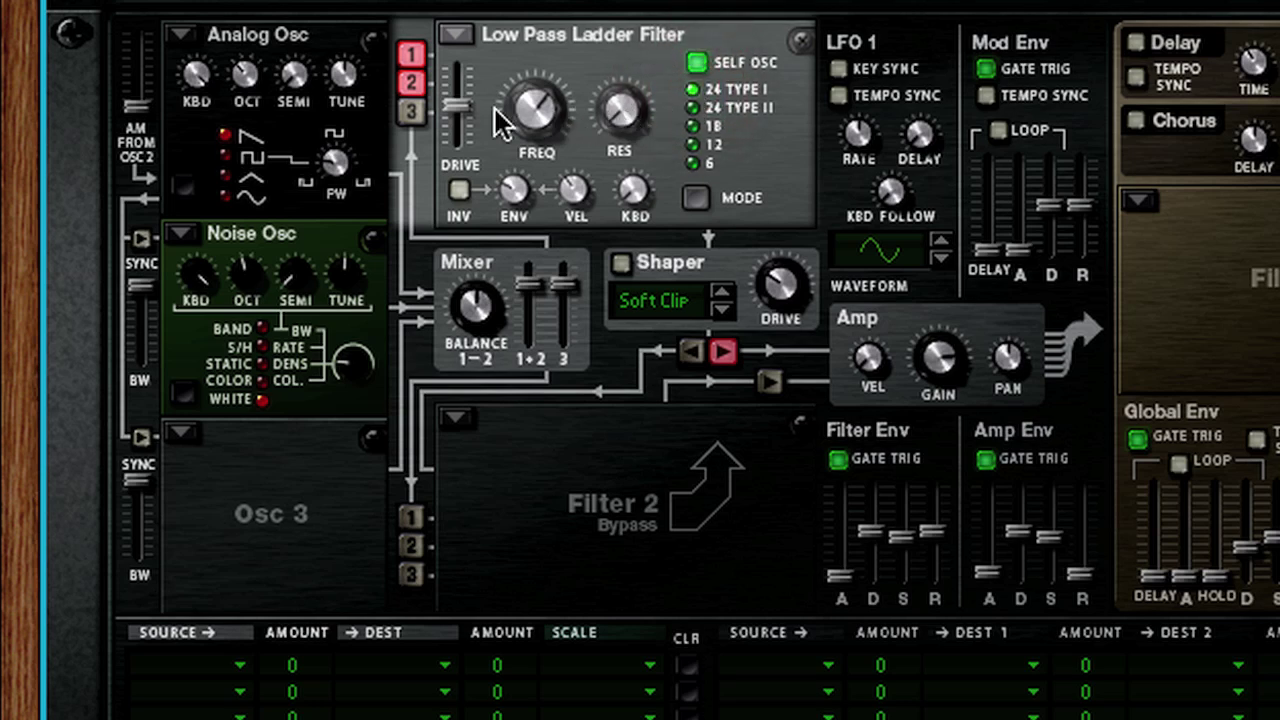
# Set the ladder filter cutoff to about 260 Hz, resonance to 51, and envelope amount to 0.
pyautogui.moveTo(530, 125); pyautogui.dragTo(543, 181)
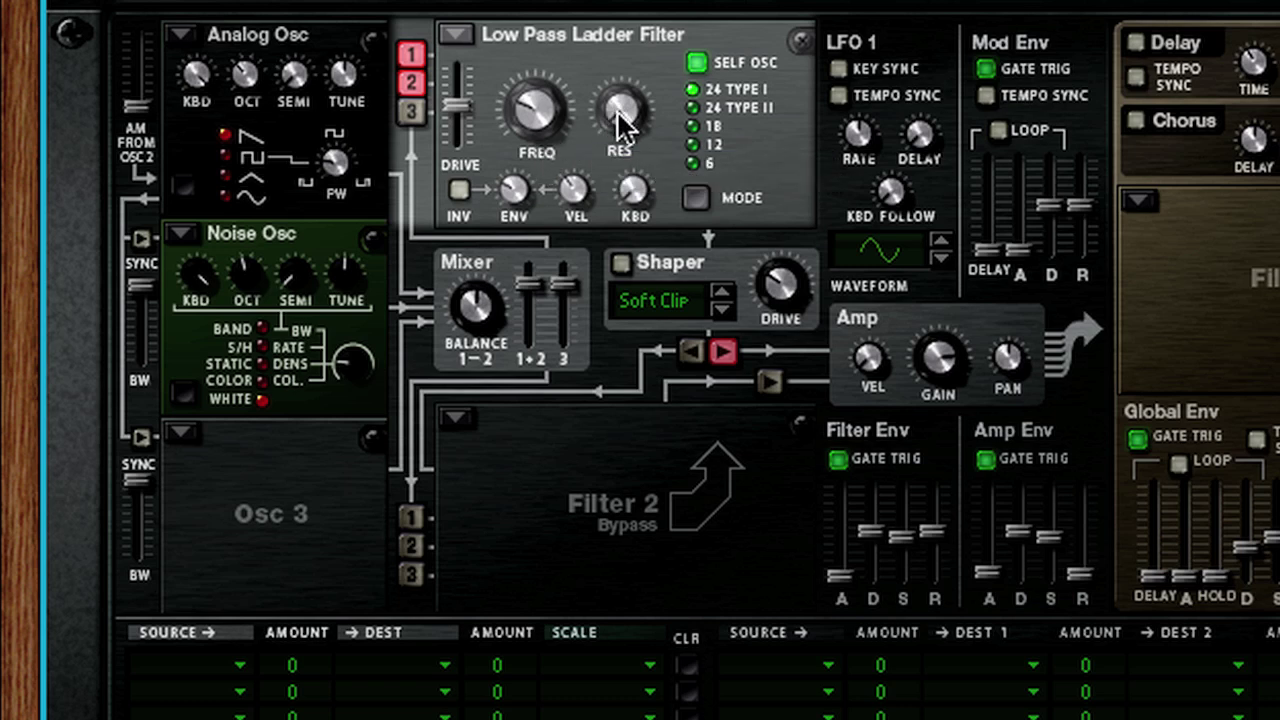
pyautogui.moveTo(620, 125); pyautogui.dragTo(620, 28)
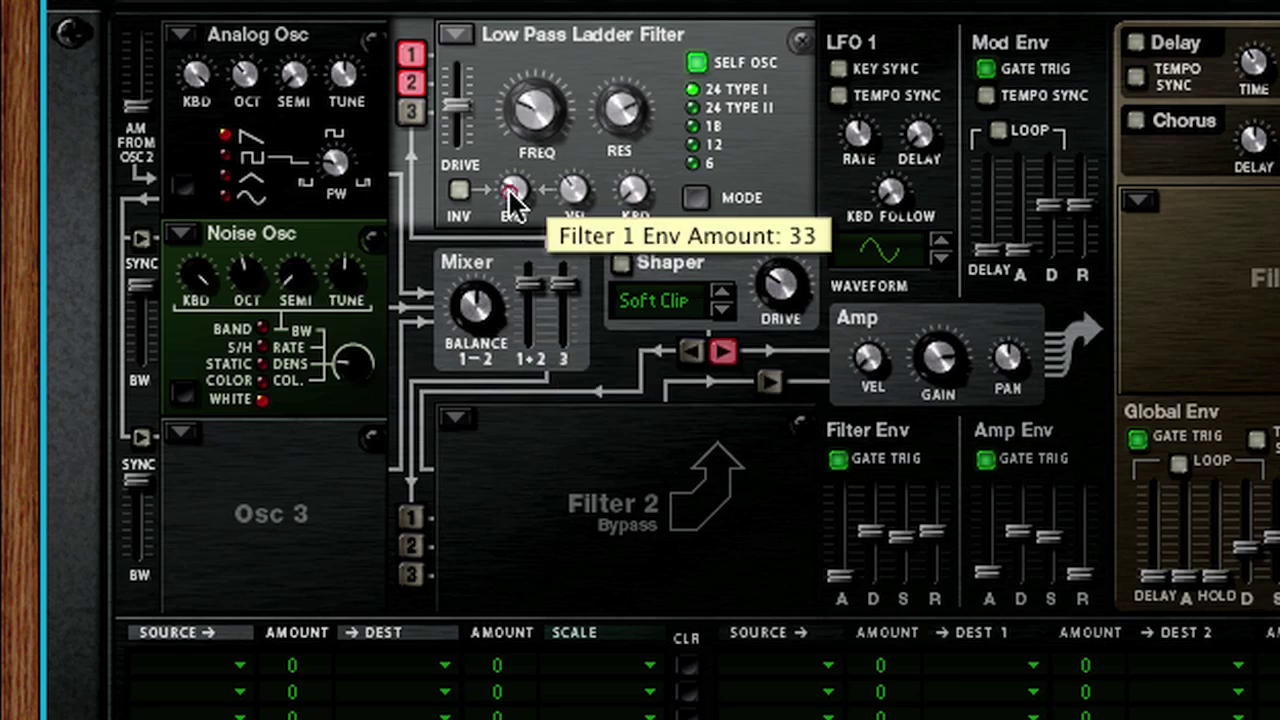
pyautogui.moveTo(512, 192); pyautogui.dragTo(528, 277)
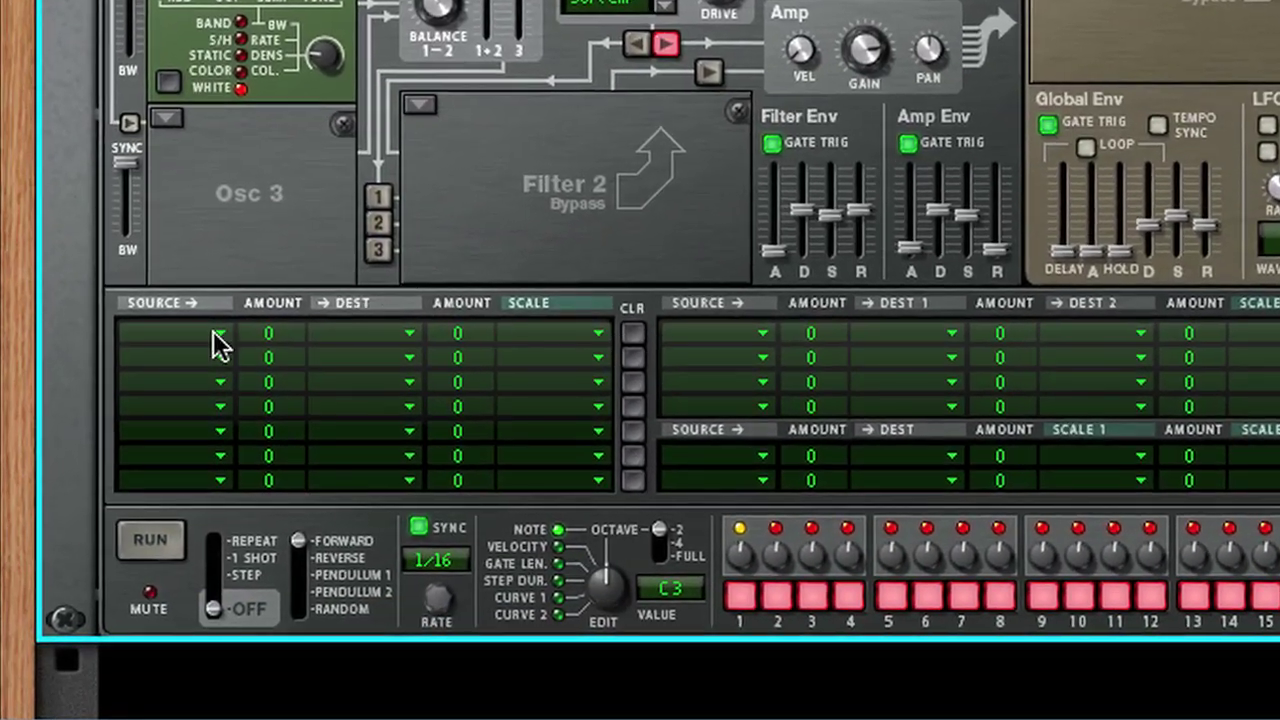
# In the first modulation bus row, route Mod Env to Filter 1 Frequency at about 87.
pyautogui.click(220, 345)
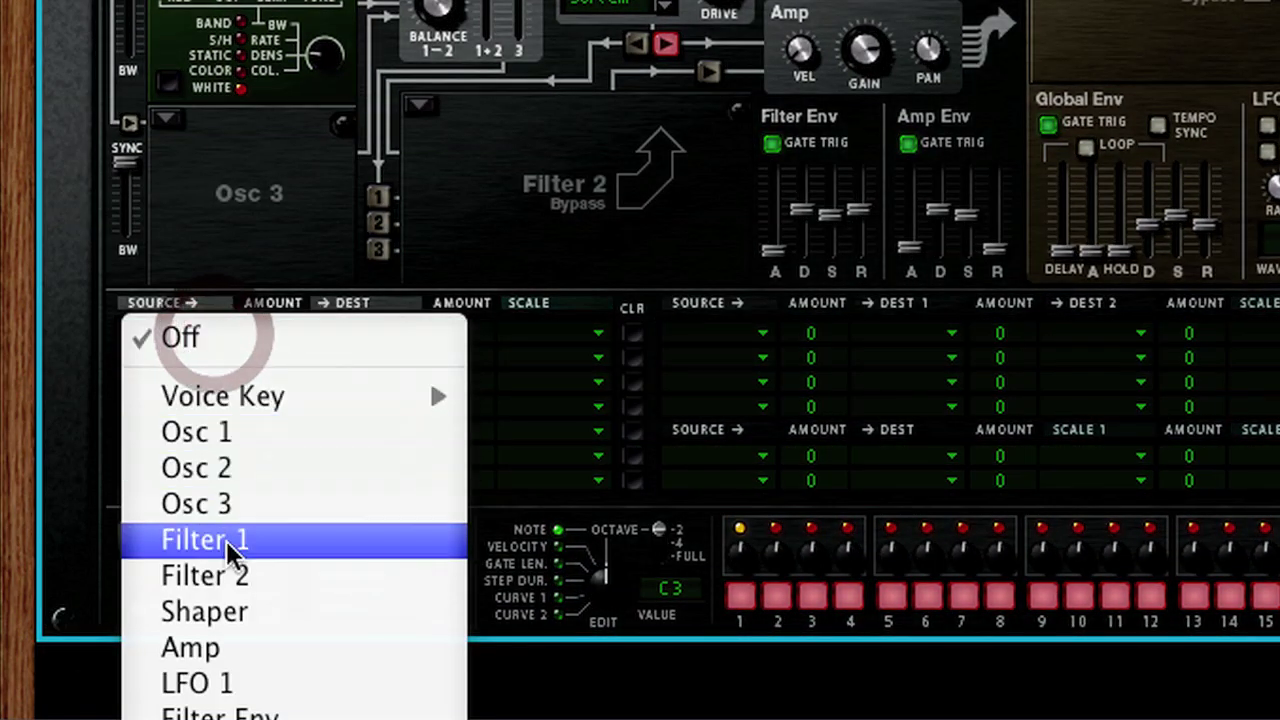
pyautogui.scroll(-1, 230, 610)
pyautogui.click(230, 612)
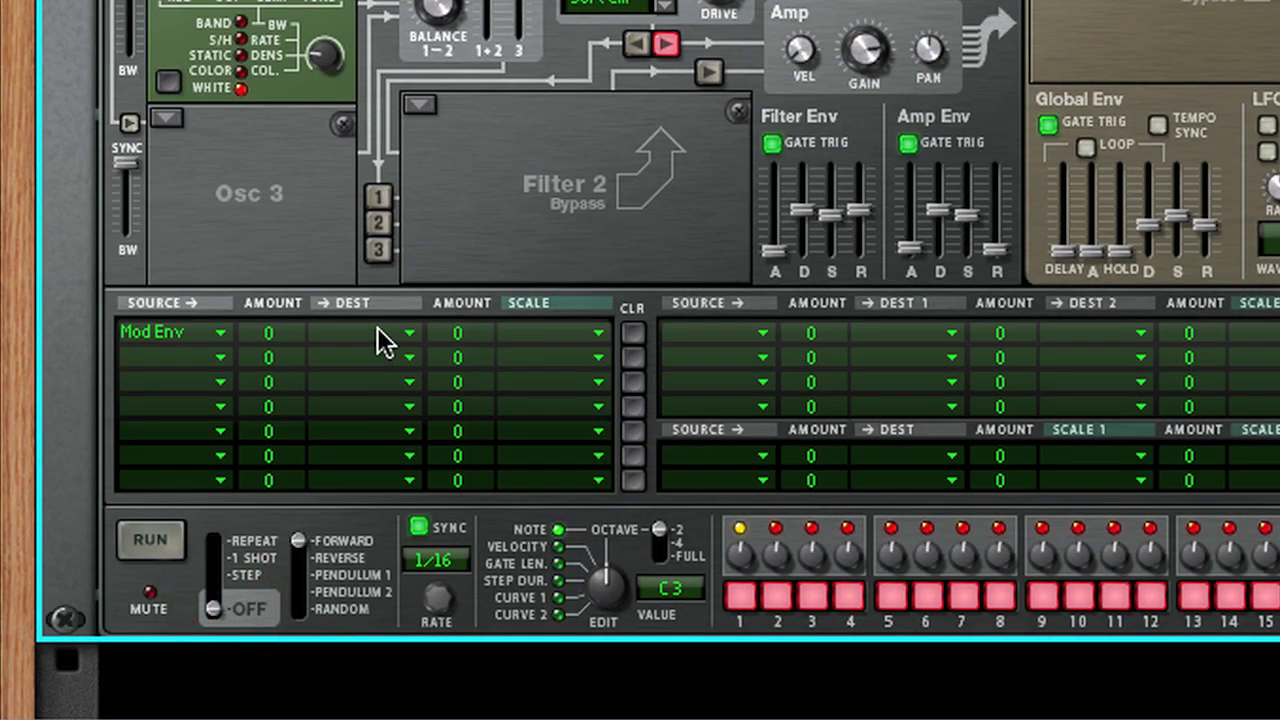
pyautogui.click(384, 343)
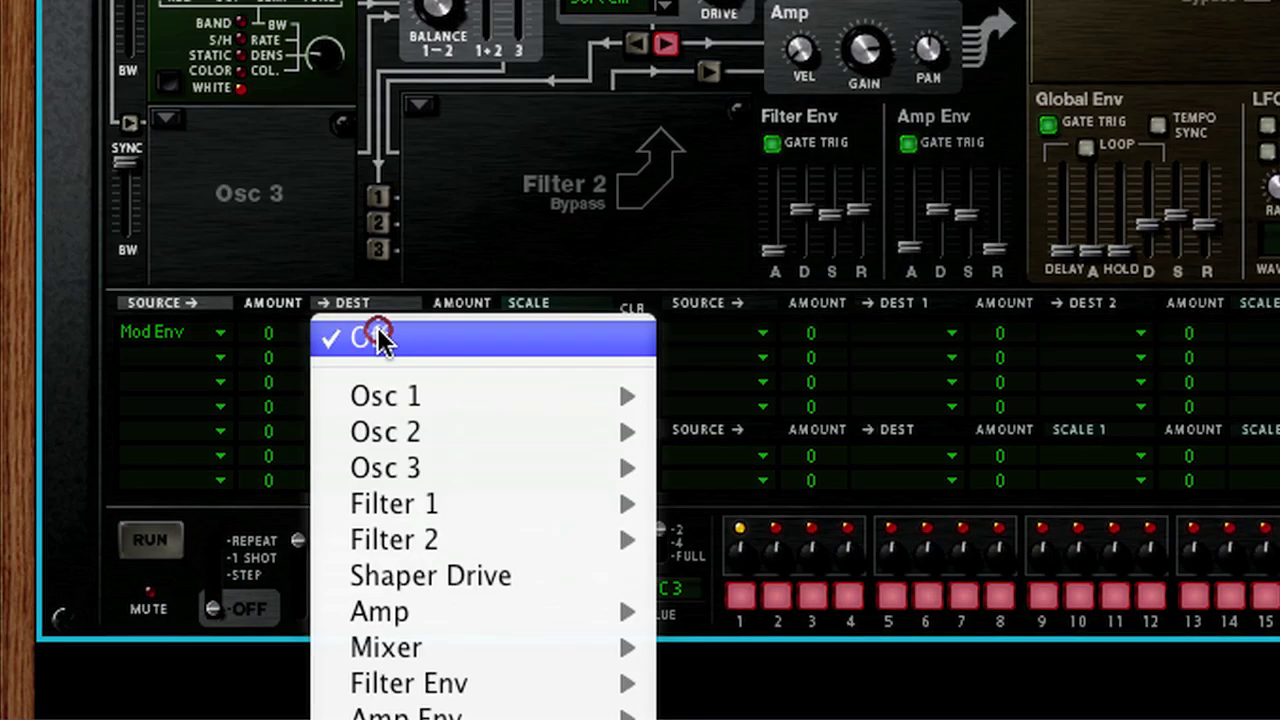
pyautogui.moveTo(571, 512)
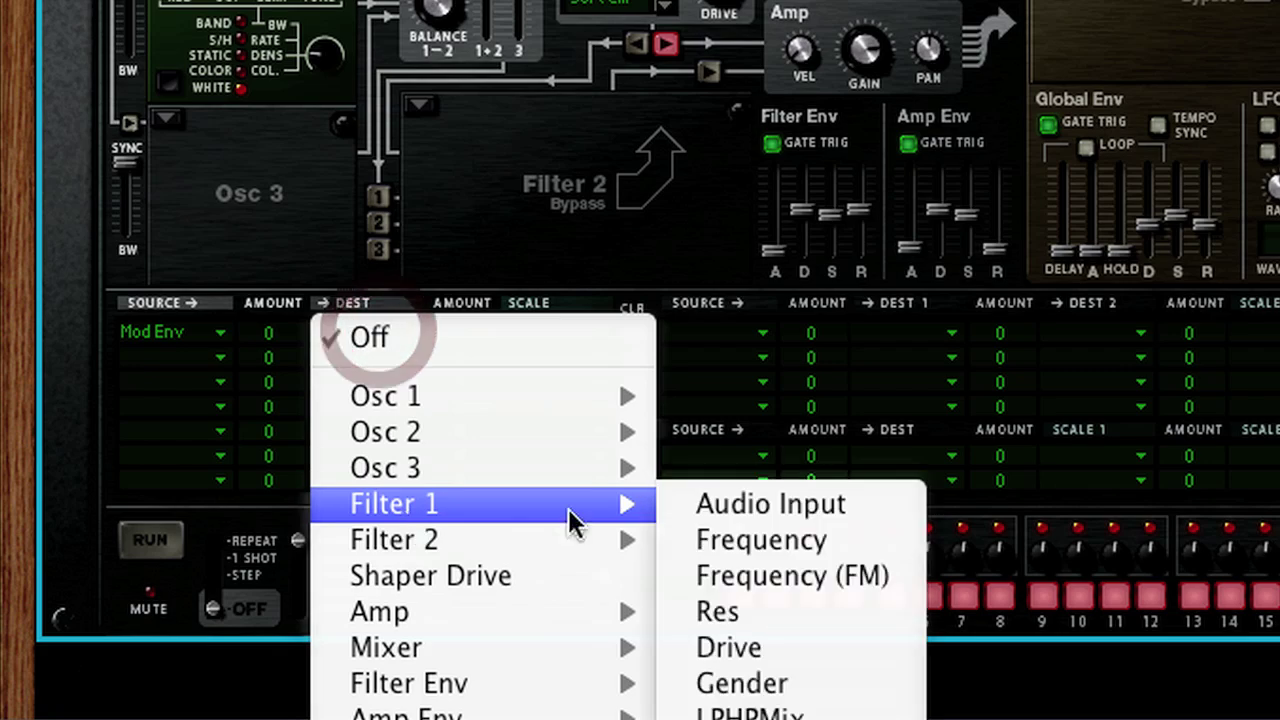
pyautogui.click(740, 538)
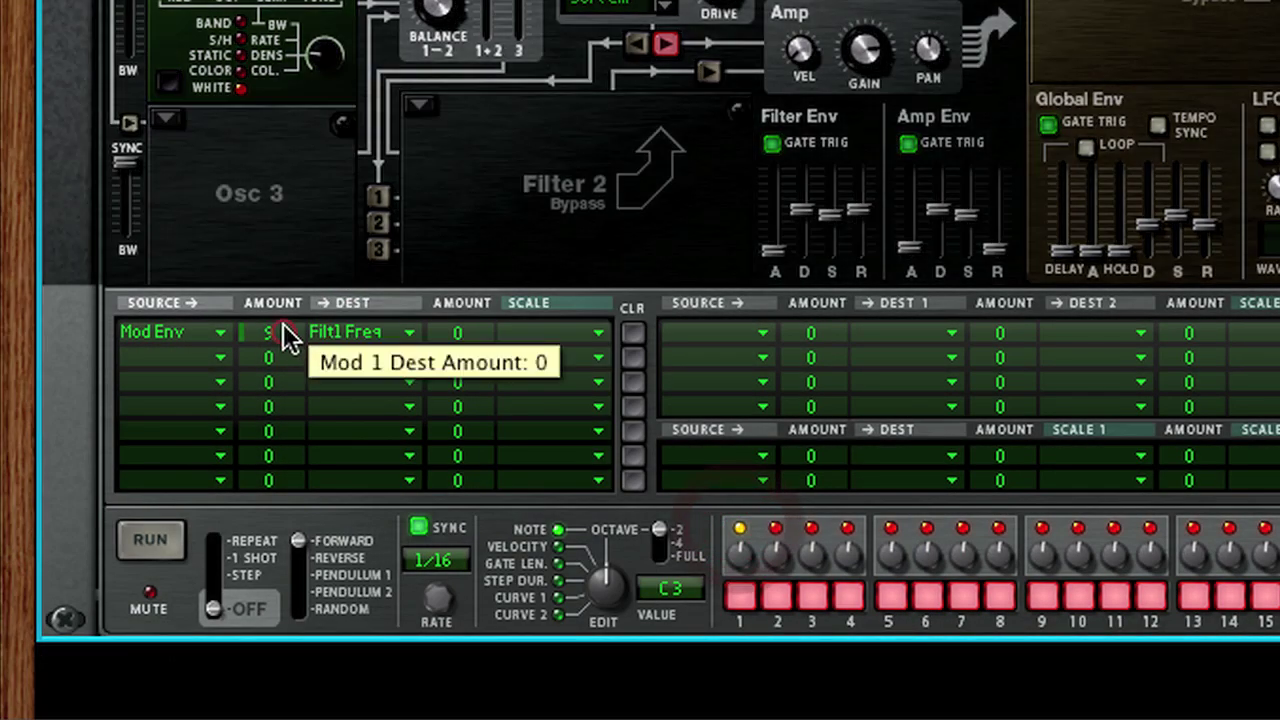
pyautogui.moveTo(283, 329); pyautogui.dragTo(285, 276)
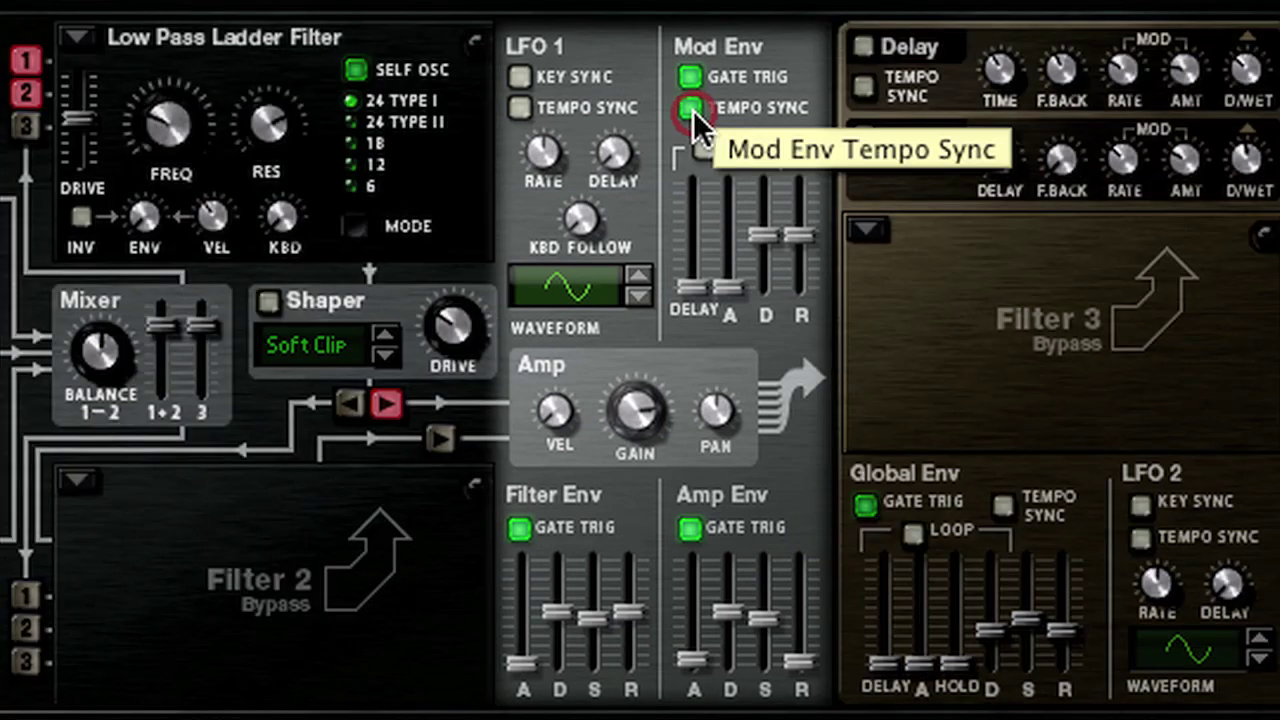
# Tempo-sync the Mod Env with a 3/8 attack; give the Amp Env long decay and 0.0 dB sustain.
pyautogui.click(692, 109)
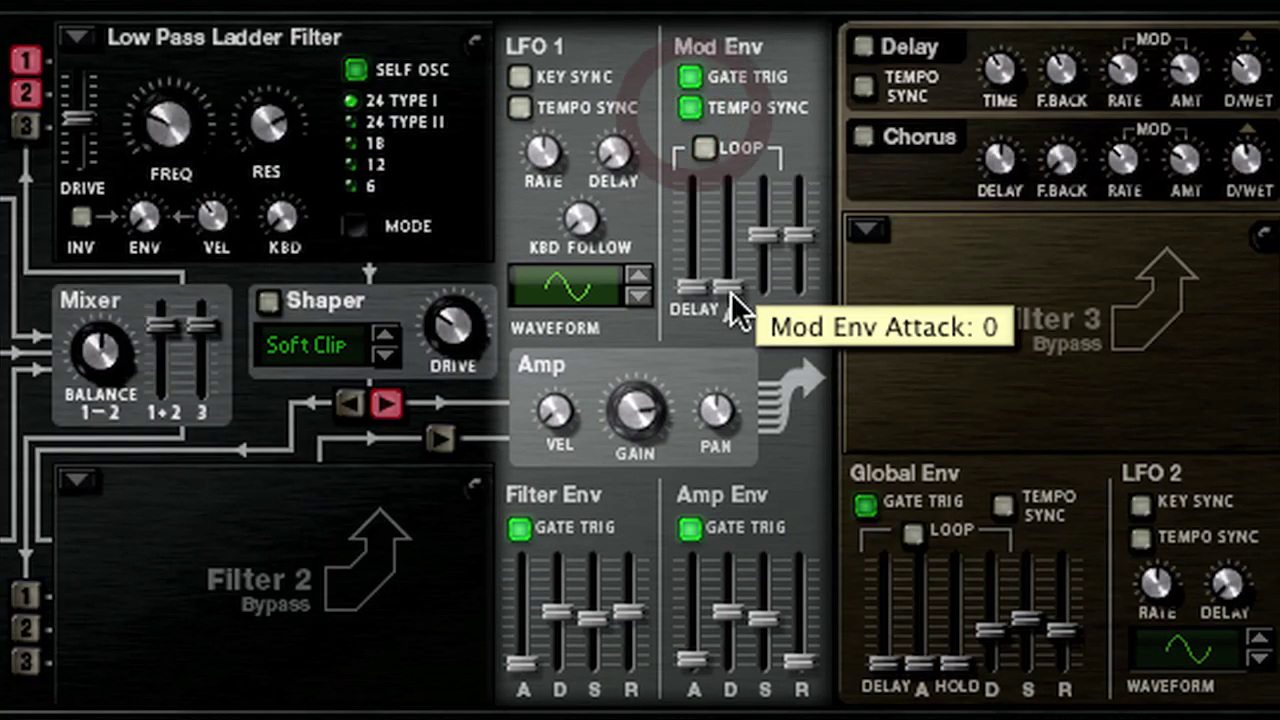
pyautogui.moveTo(722, 282); pyautogui.dragTo(728, 220)
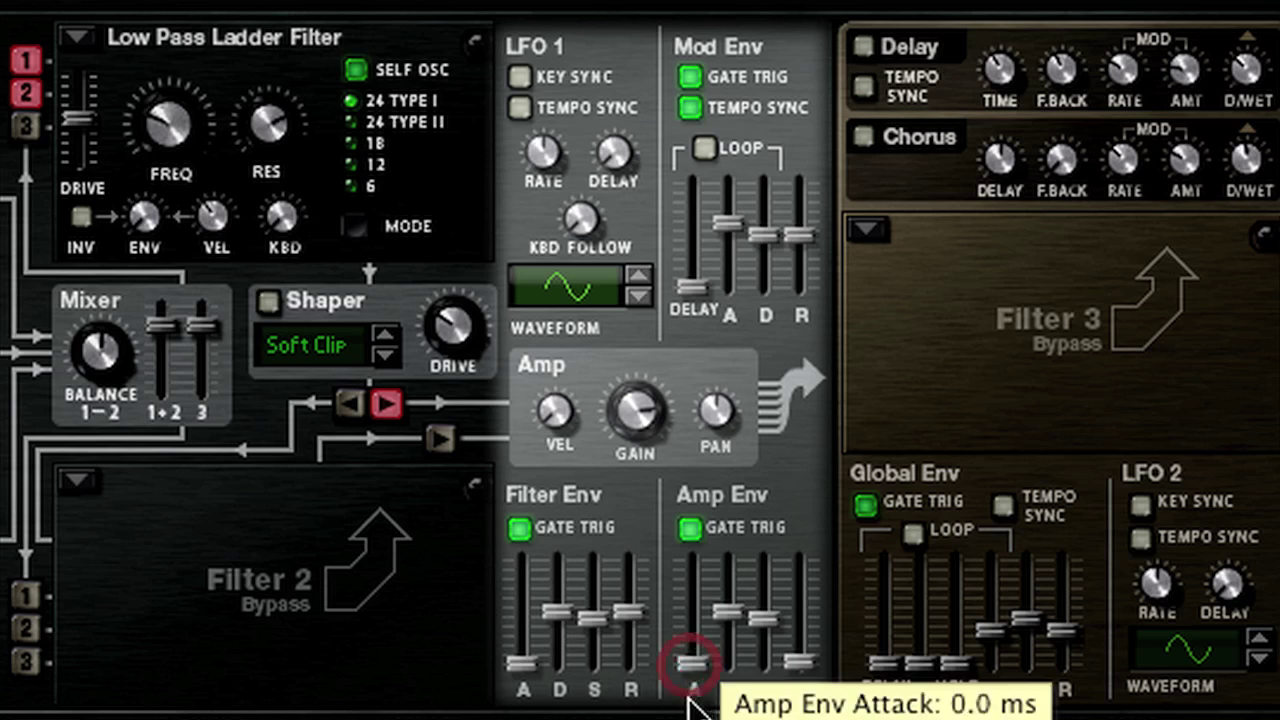
pyautogui.moveTo(728, 614); pyautogui.dragTo(720, 543)
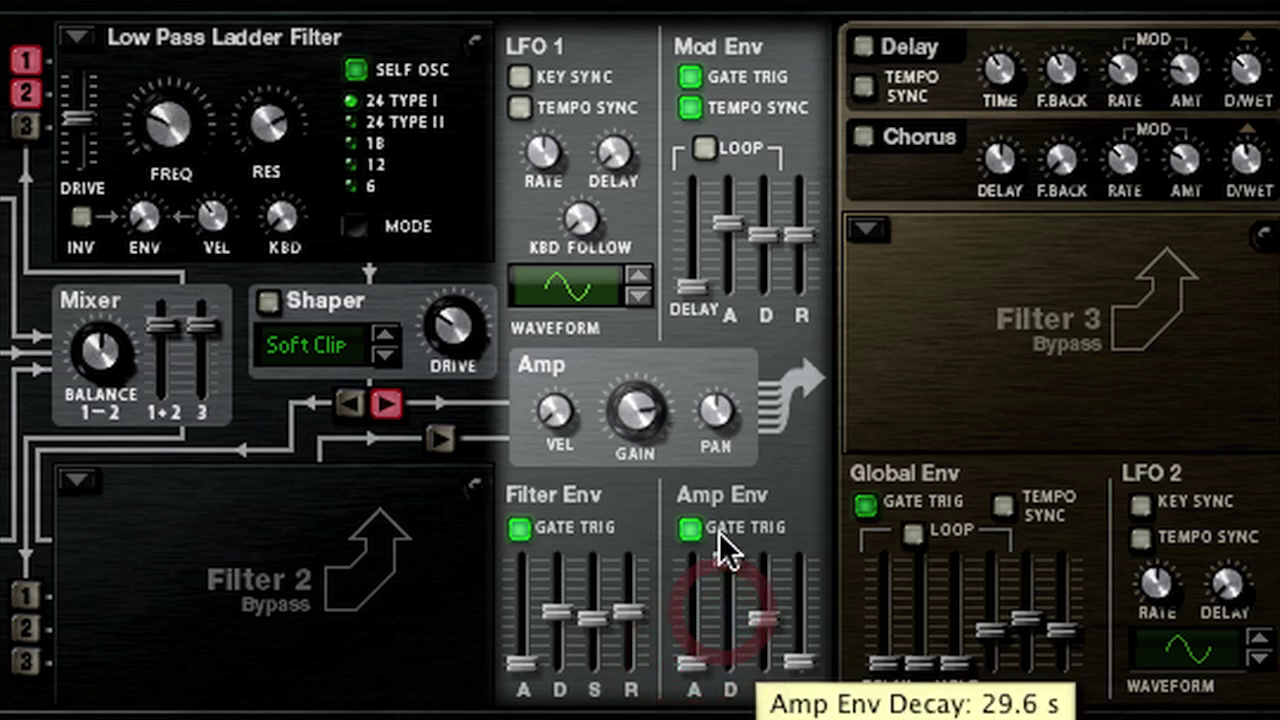
pyautogui.moveTo(759, 620); pyautogui.dragTo(766, 529)
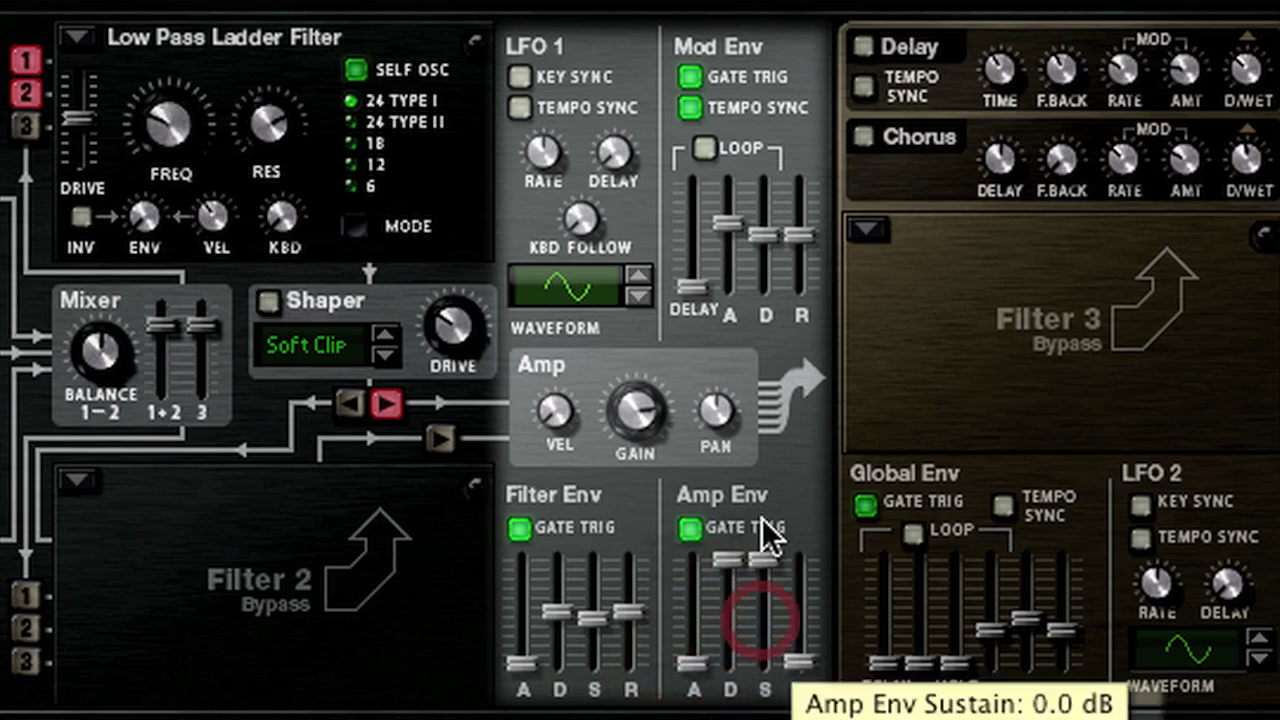
pyautogui.click(798, 662)
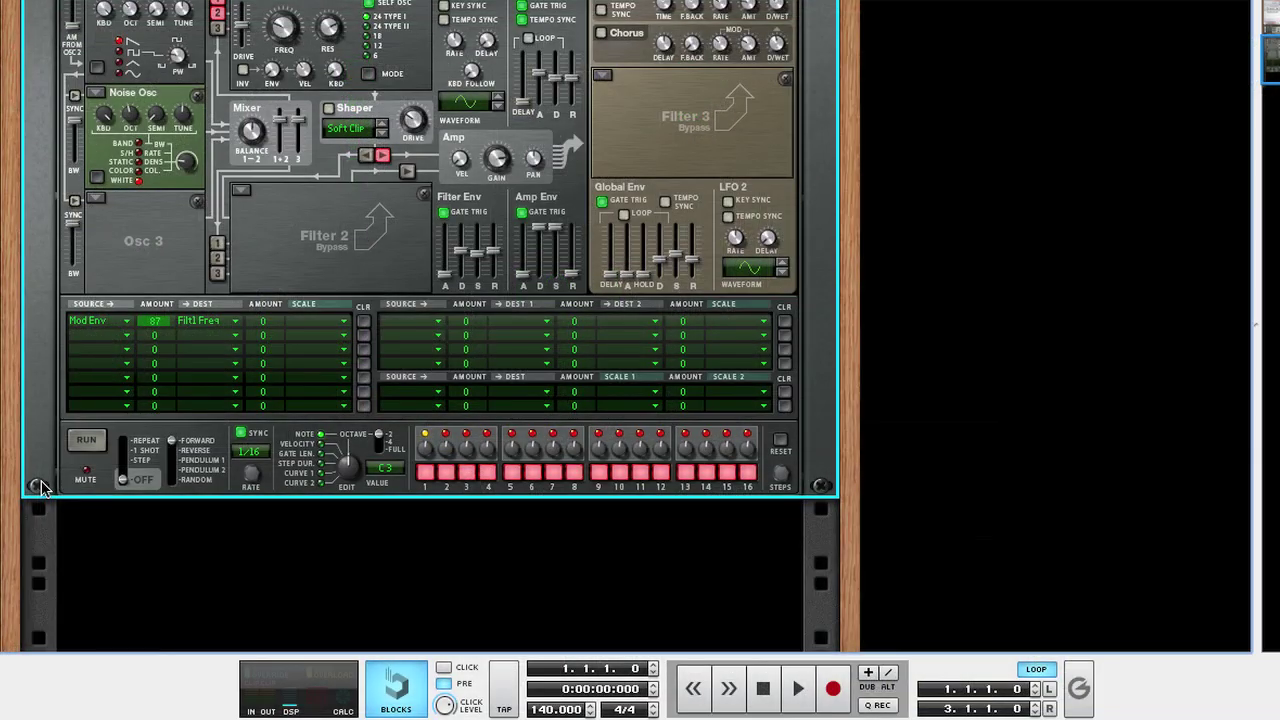
pyautogui.rightClick(40, 487)
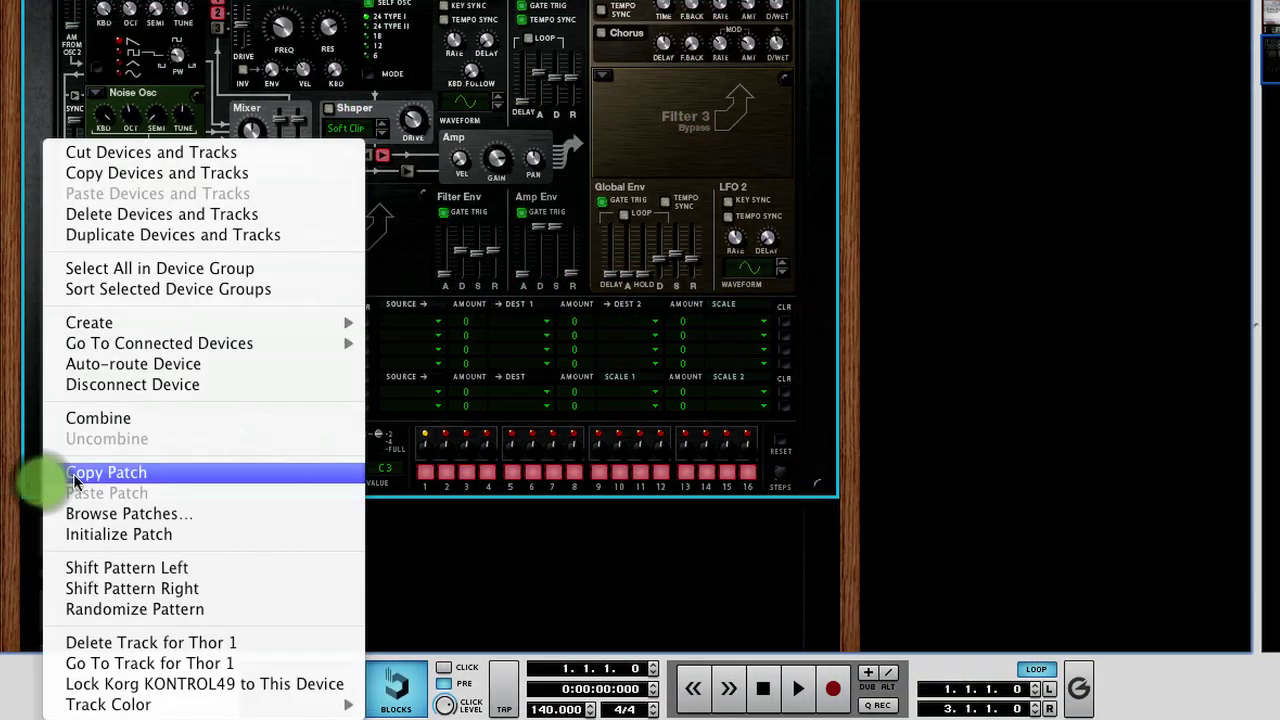
# Add a Scream 4 Distortion (Scream 1) to the rack below Thor.
pyautogui.moveTo(200, 322)
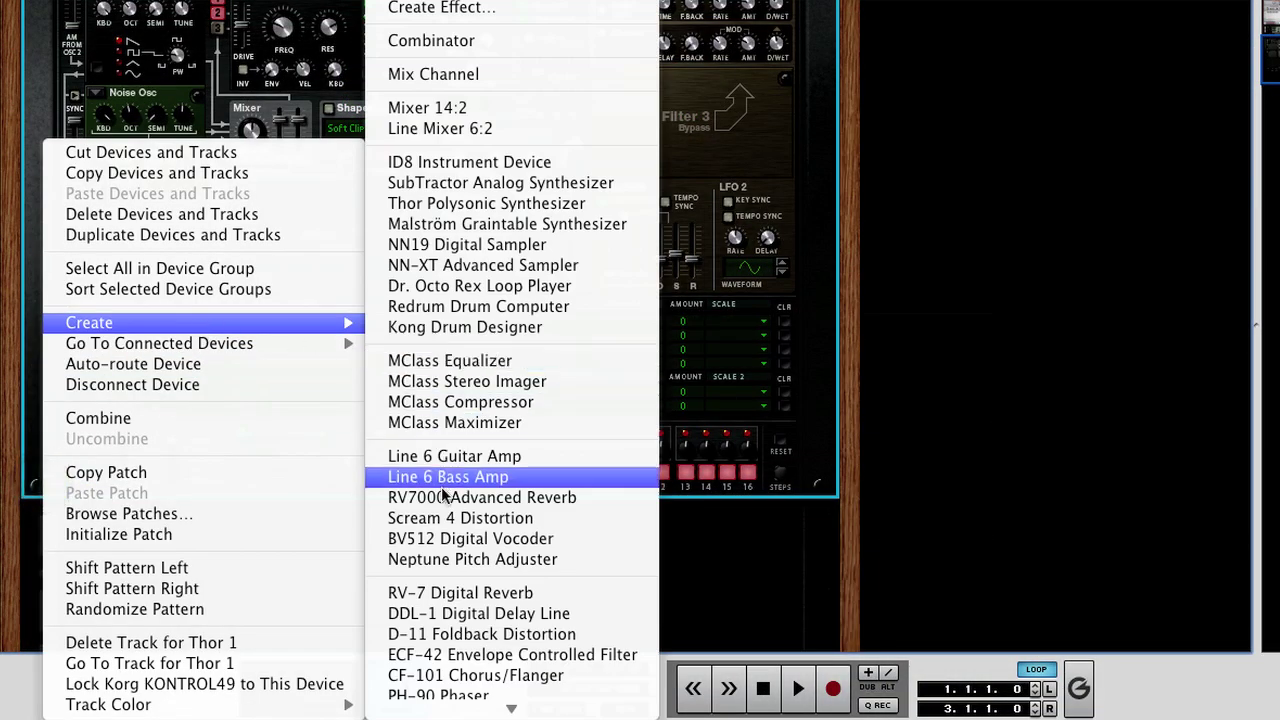
pyautogui.click(455, 518)
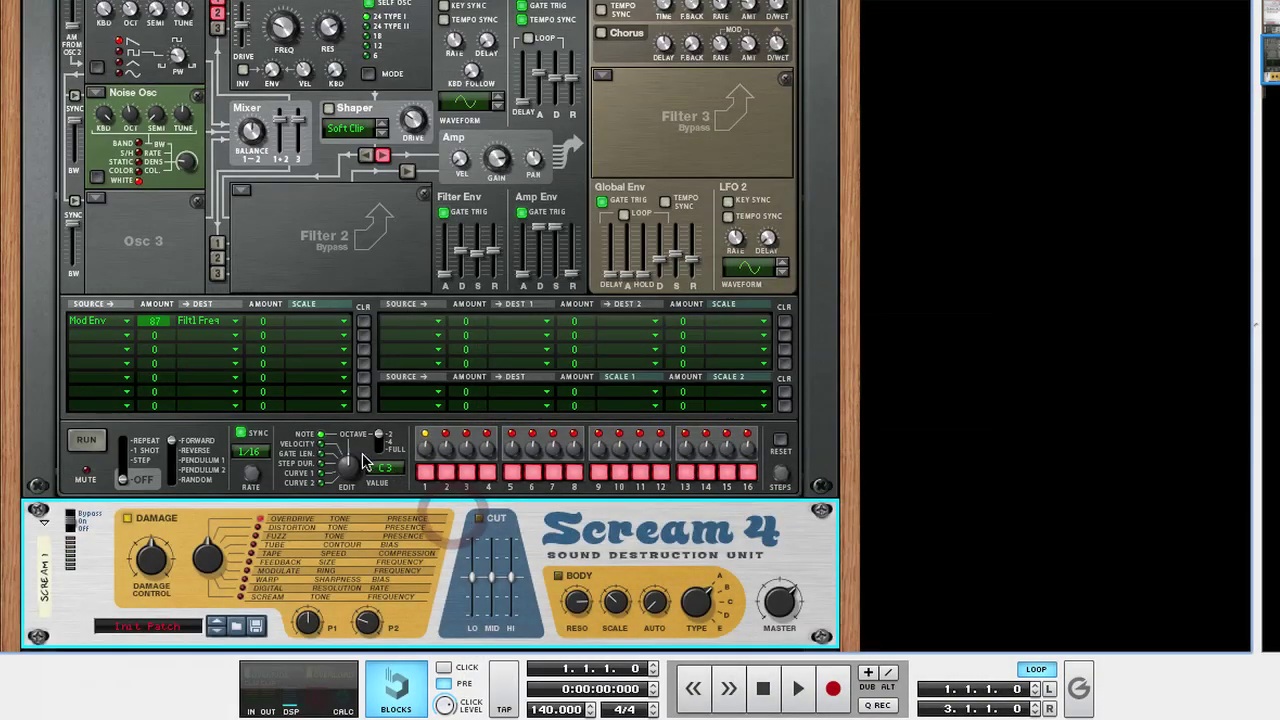
pyautogui.scroll(-2, 122, 522)
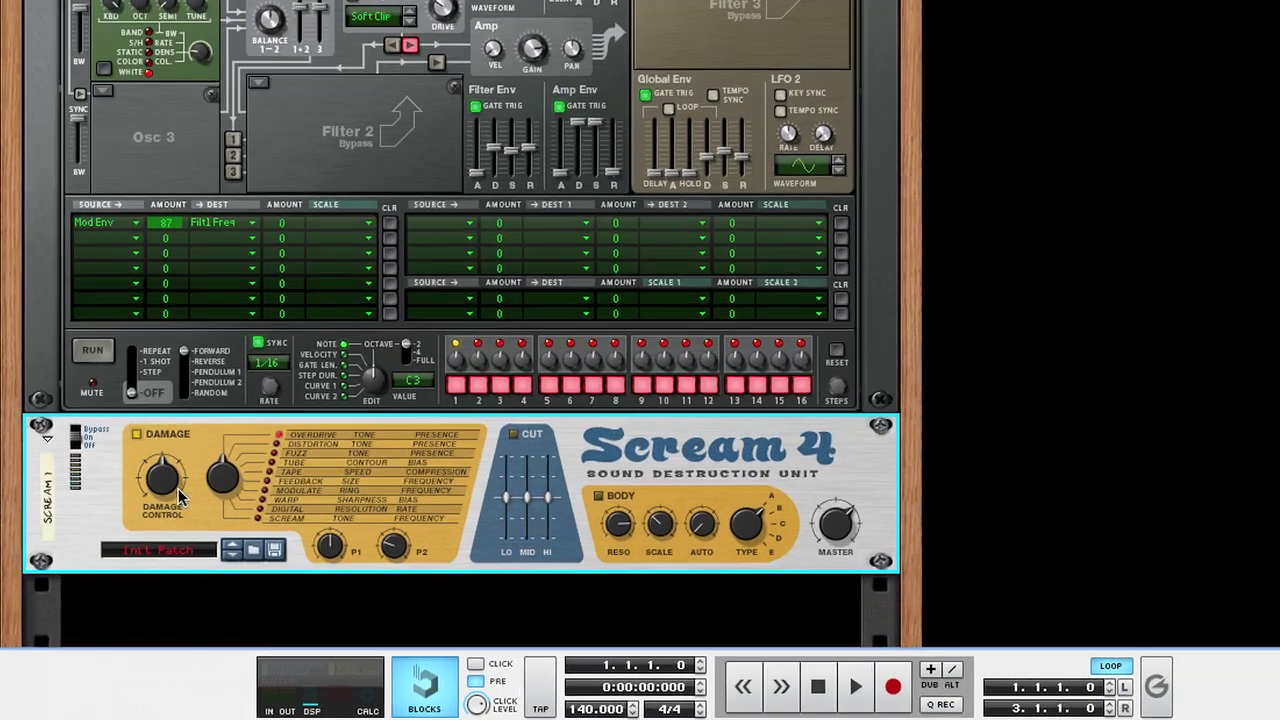
pyautogui.scroll(-10, 243, 396)
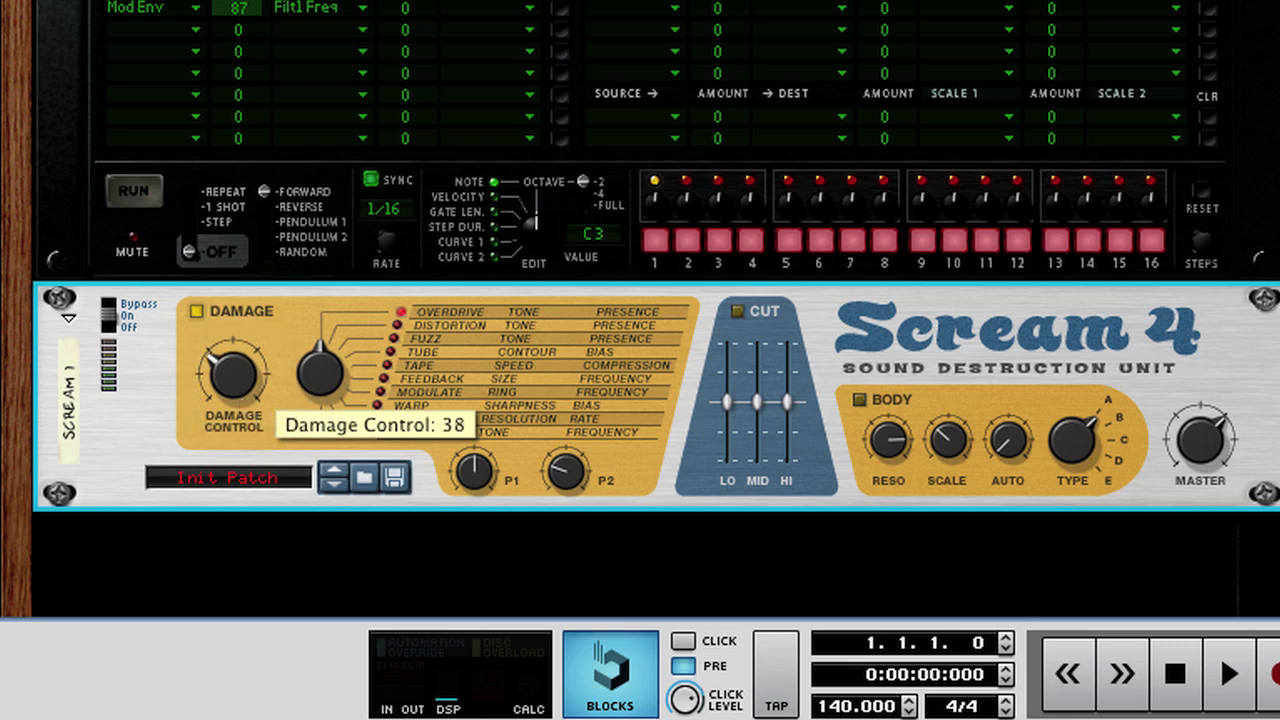
# Set Scream 1 to Digital damage with P1 at maximum and P2 at 57.
pyautogui.moveTo(316, 401); pyautogui.dragTo(335, 291)
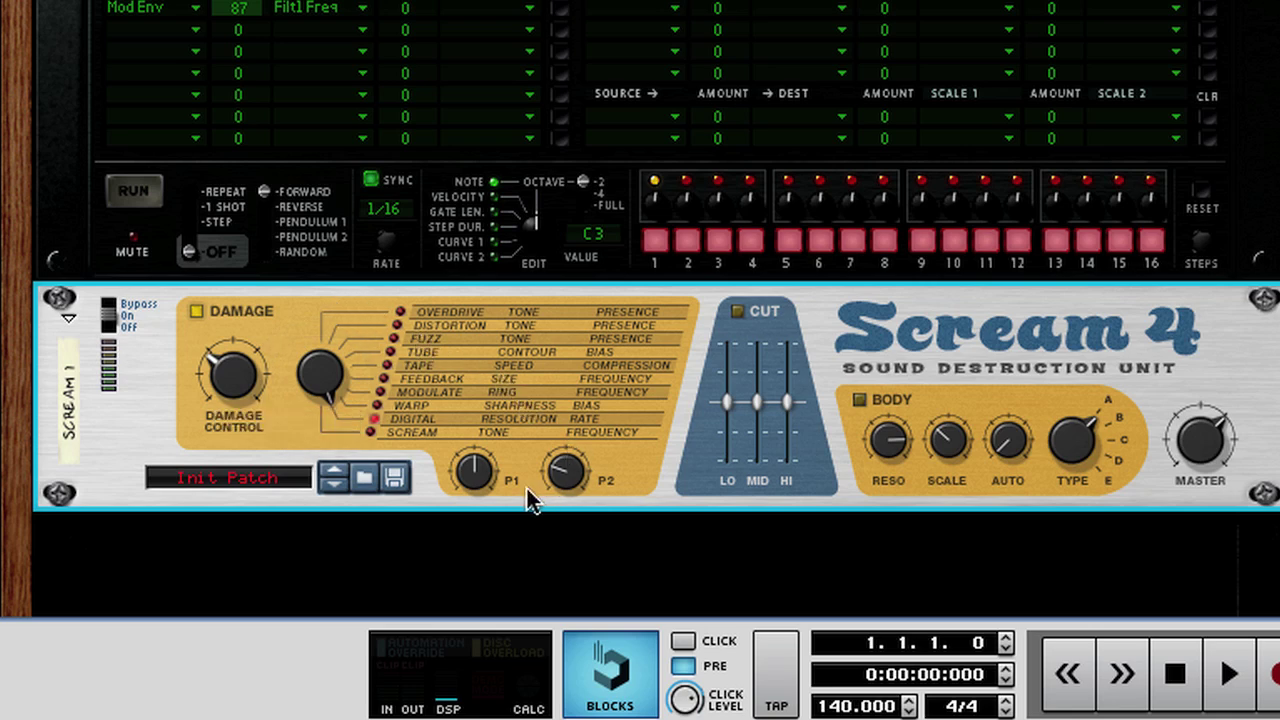
pyautogui.moveTo(474, 497); pyautogui.dragTo(499, 396)
pyautogui.moveTo(572, 478); pyautogui.dragTo(580, 468)
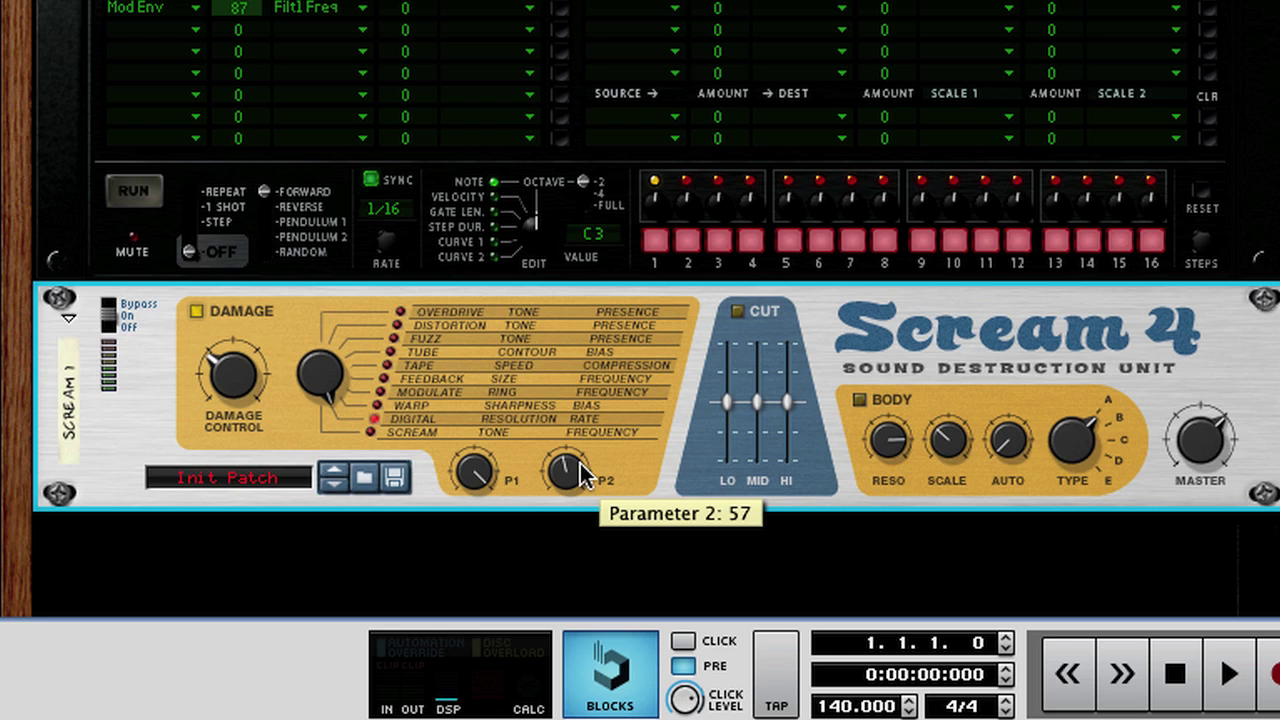
pyautogui.click(1206, 448)
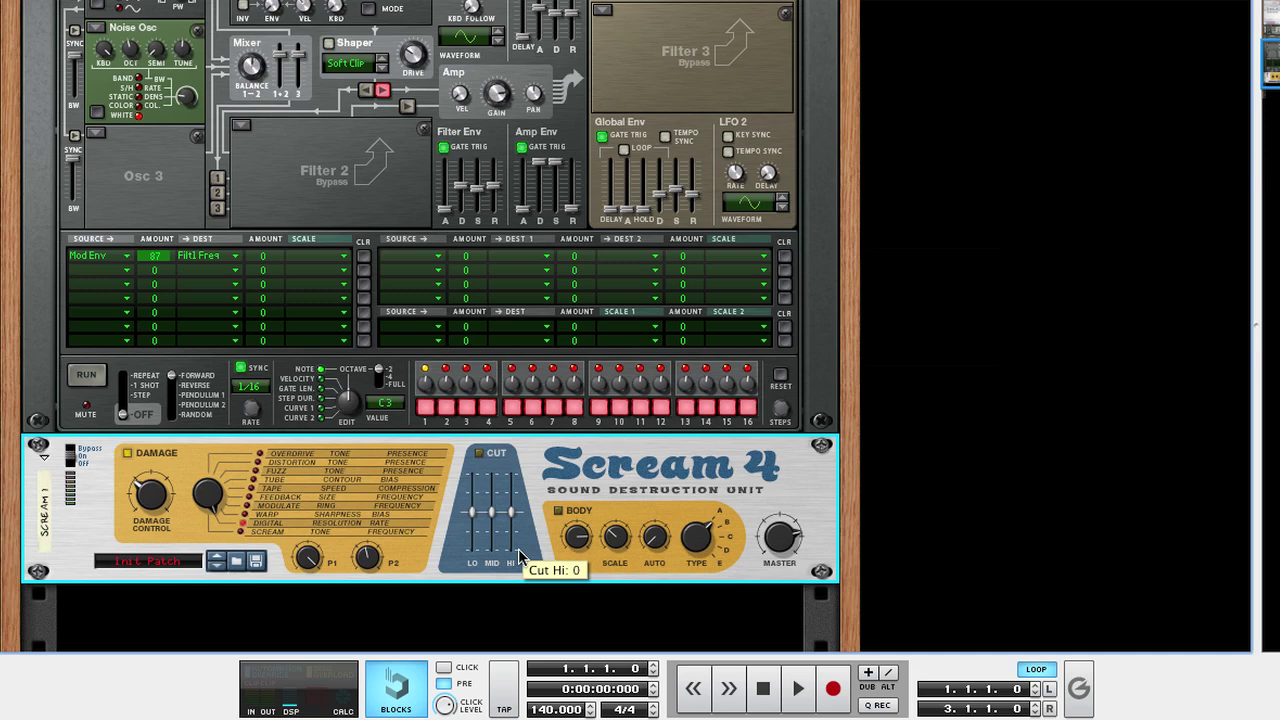
# Add a second Scream 4 Distortion (Scream 2) below Scream 1.
pyautogui.scroll(-2, 180, 591)
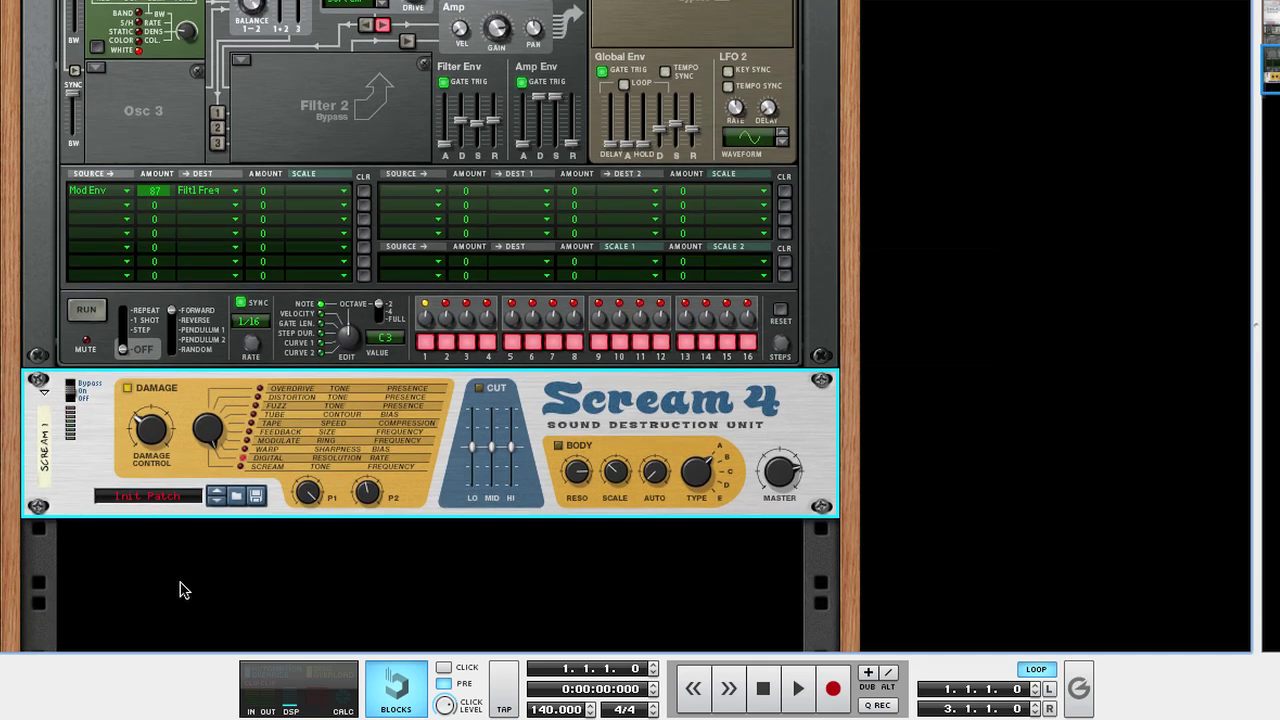
pyautogui.rightClick(62, 474)
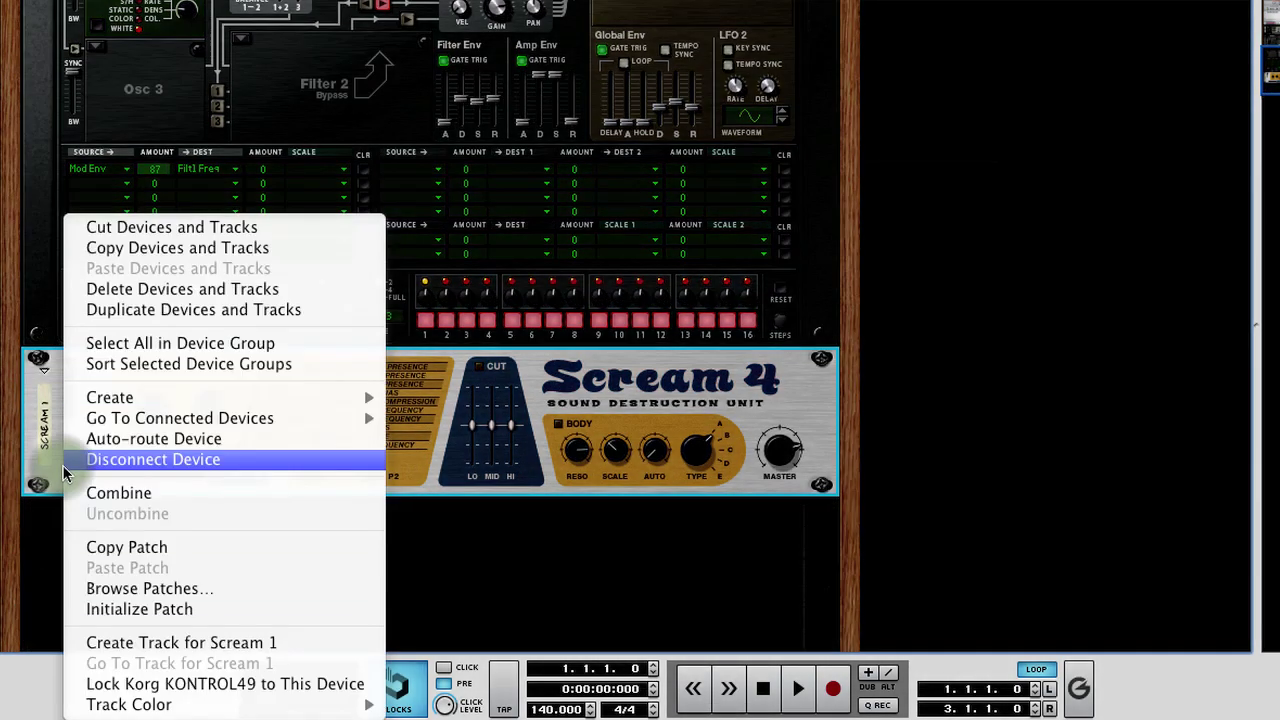
pyautogui.moveTo(250, 397)
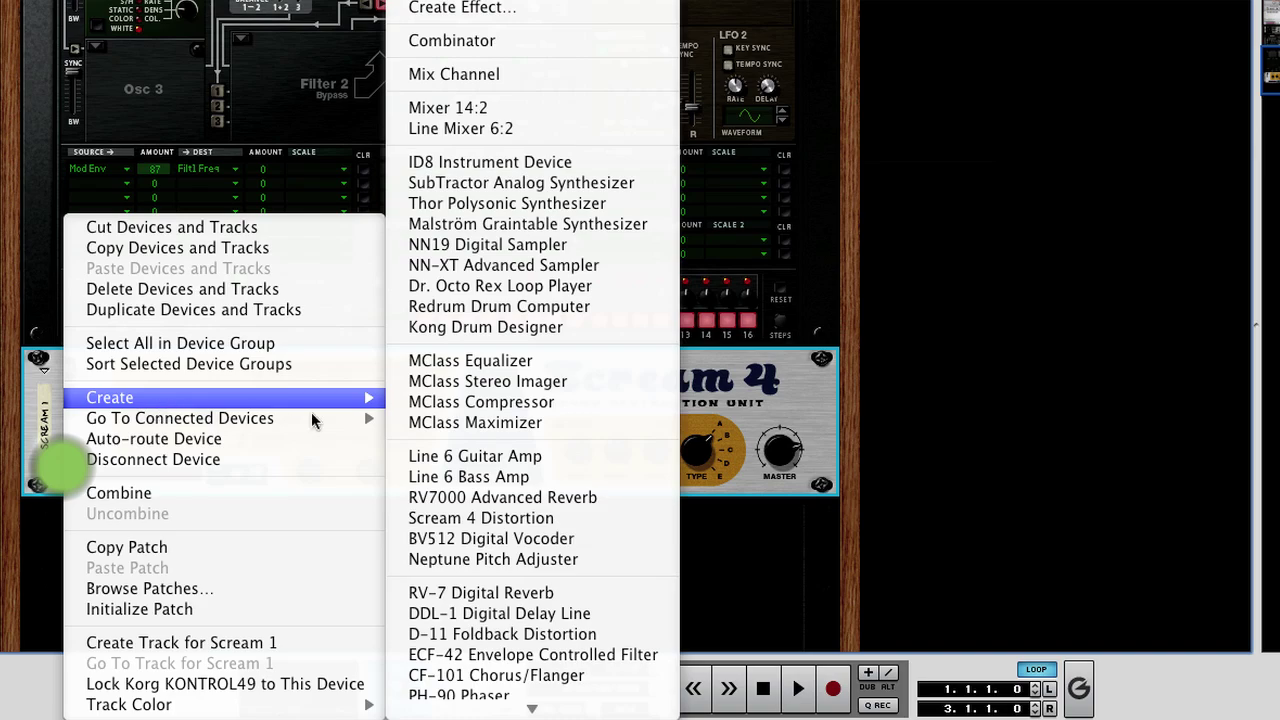
pyautogui.click(456, 514)
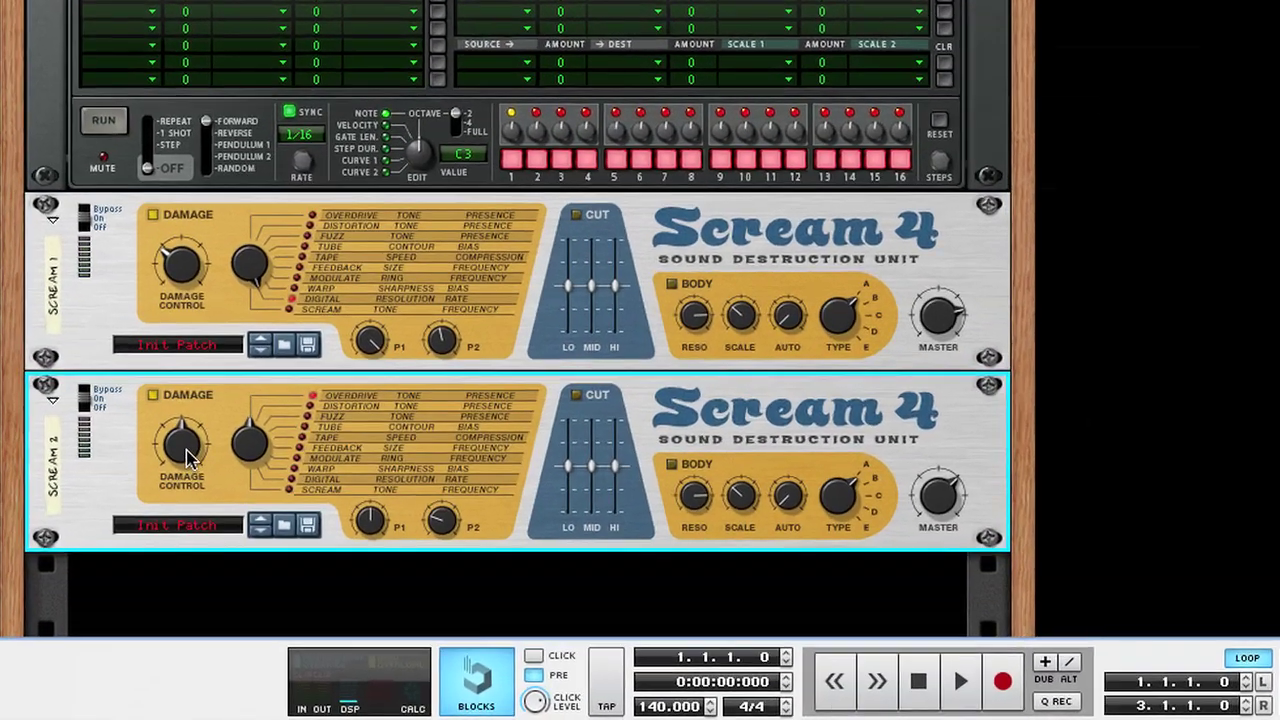
# Set Scream 2 to Tape damage, Damage Control 36, P1 80, with P2 and Master nudged up.
pyautogui.click(152, 489)
pyautogui.moveTo(218, 405); pyautogui.dragTo(218, 429)
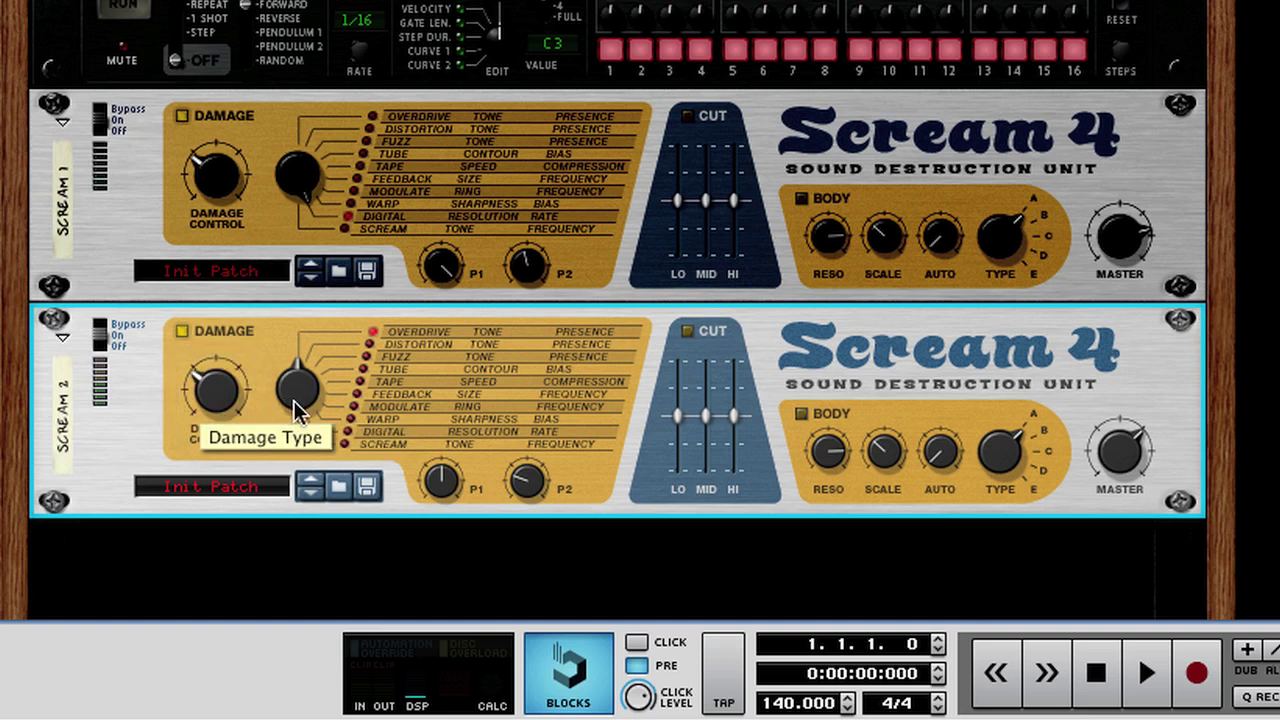
pyautogui.moveTo(297, 410); pyautogui.dragTo(297, 372)
pyautogui.moveTo(432, 478)
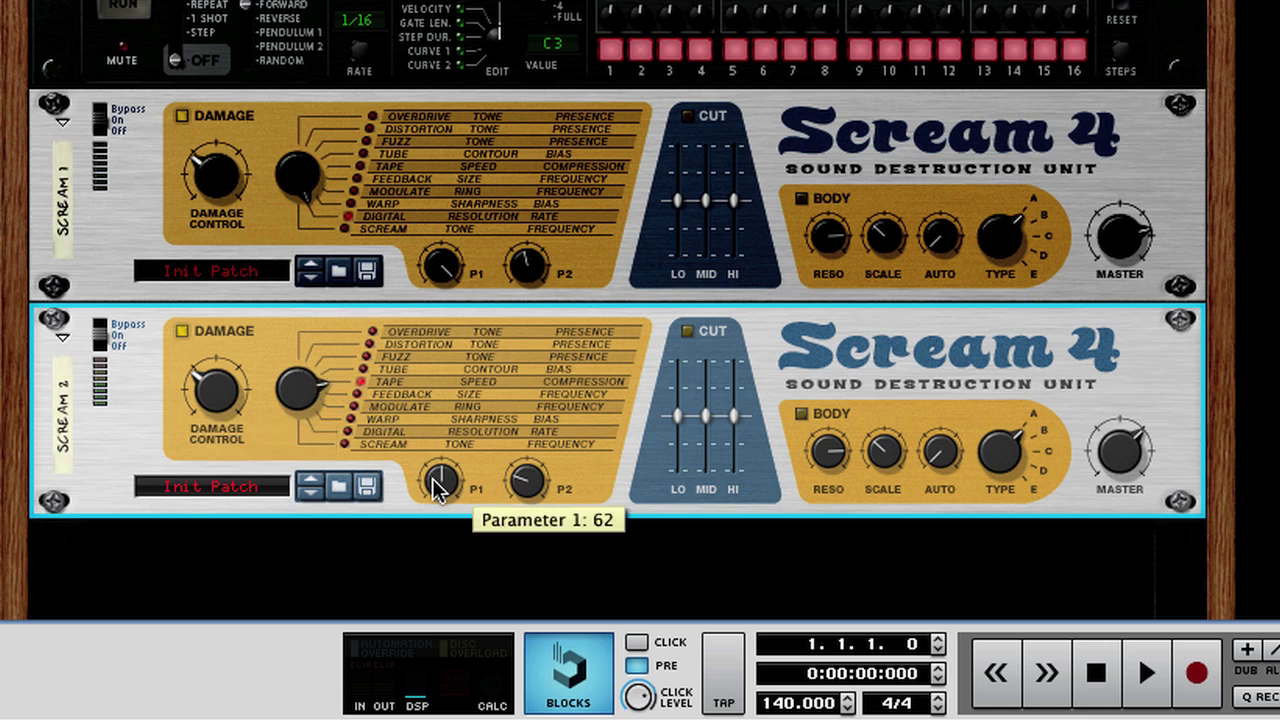
pyautogui.moveTo(435, 487)
pyautogui.mouseDown()
pyautogui.moveTo(435, 469)
pyautogui.moveTo(443, 479)
pyautogui.mouseUp()
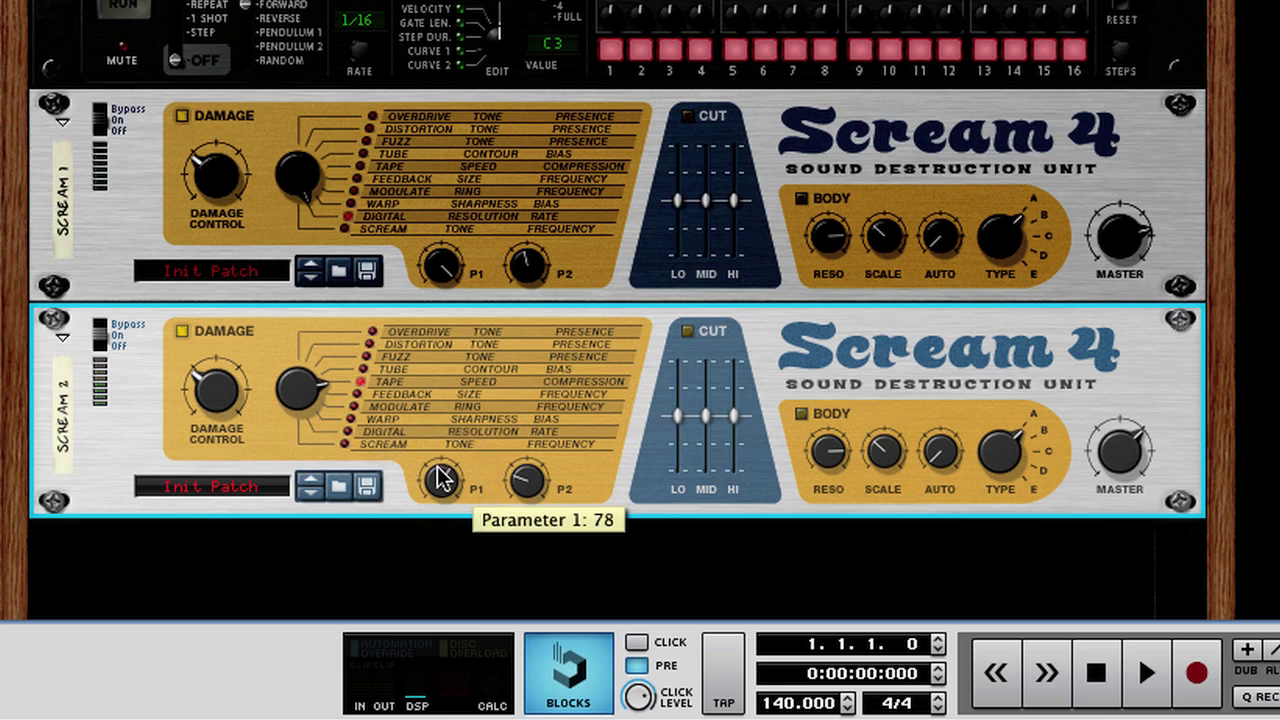
pyautogui.moveTo(523, 480); pyautogui.dragTo(540, 488)
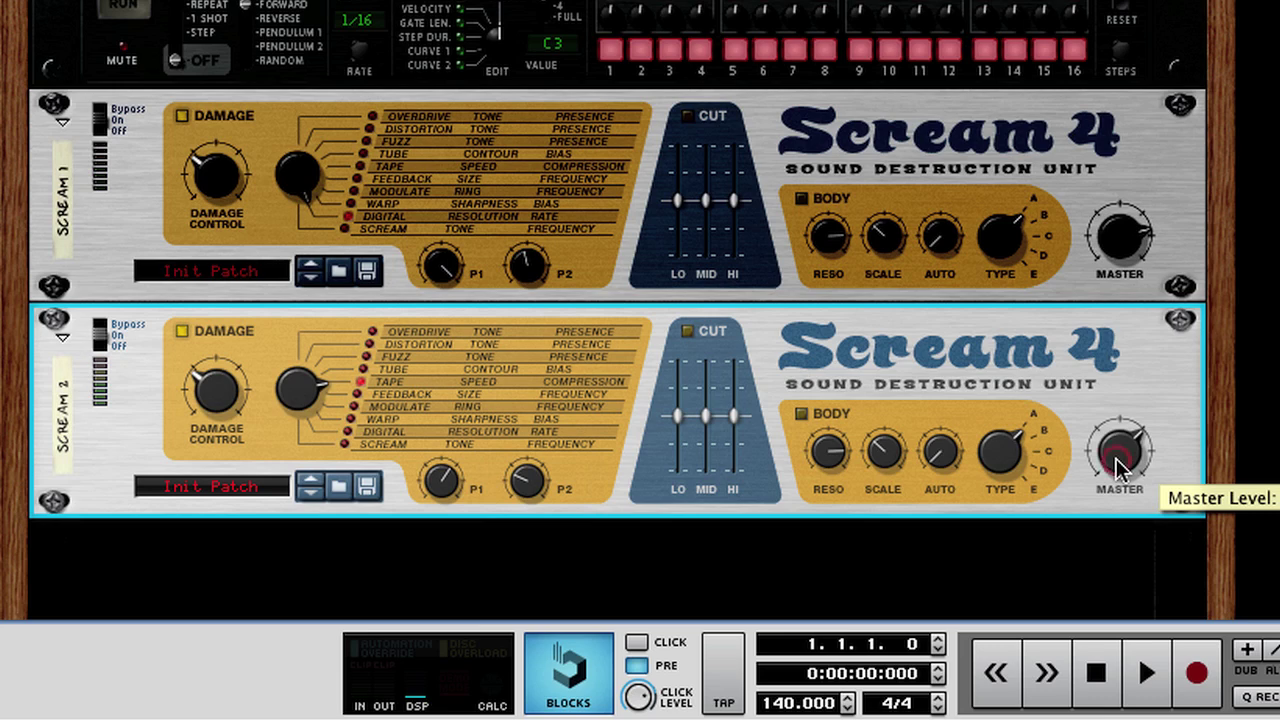
pyautogui.moveTo(1116, 458); pyautogui.dragTo(1116, 444)
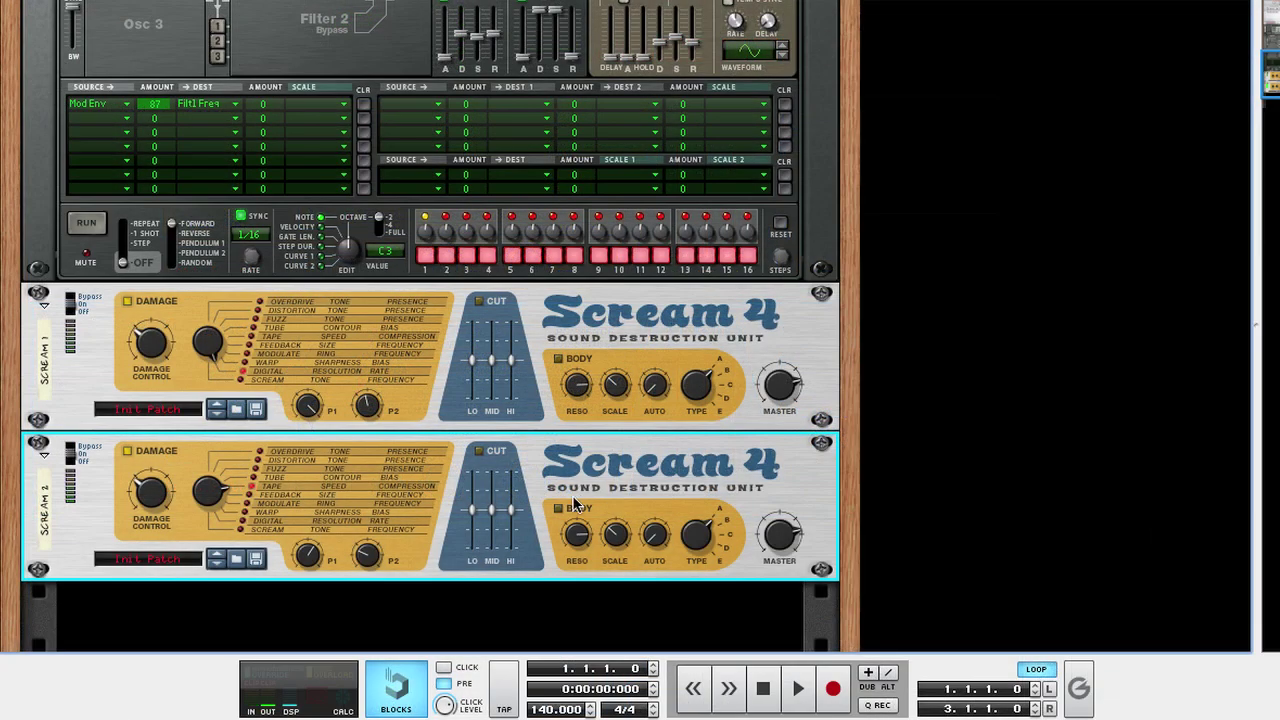
# Combine Thor, Scream 1 and Scream 2 into Combinator 1 and hide its devices.
pyautogui.scroll(3, 140, 490)
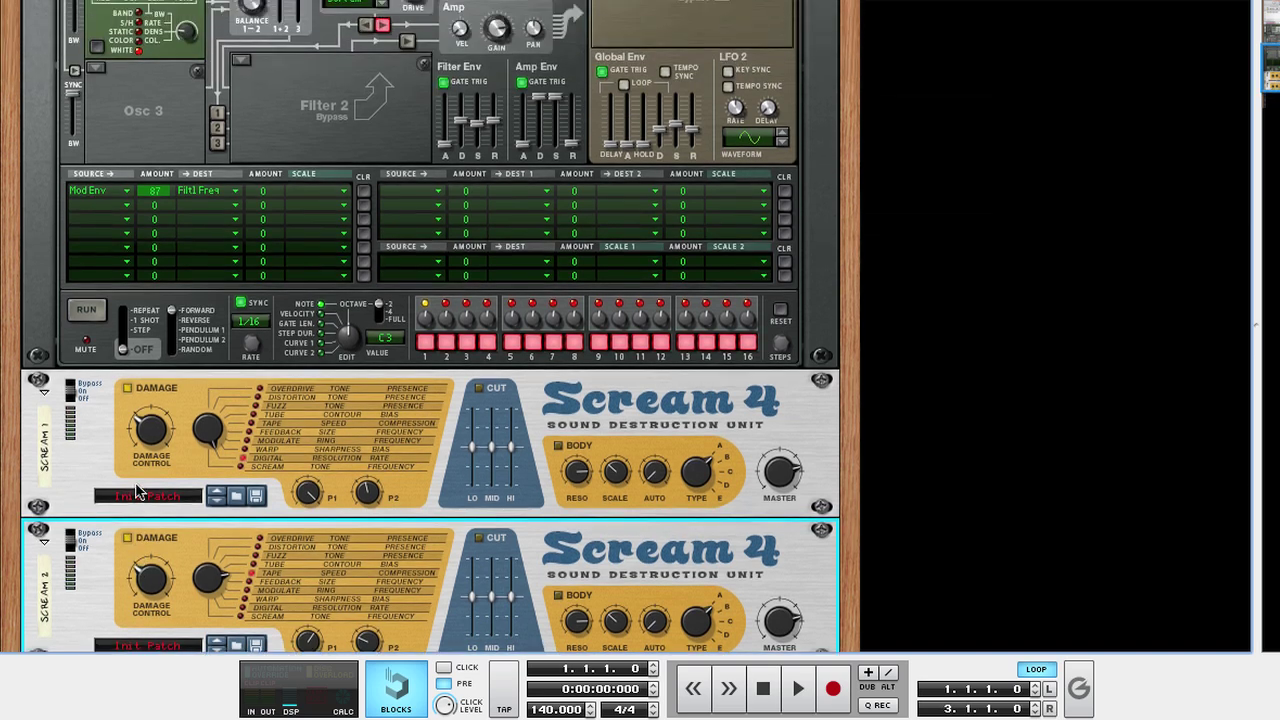
pyautogui.click(84, 388)
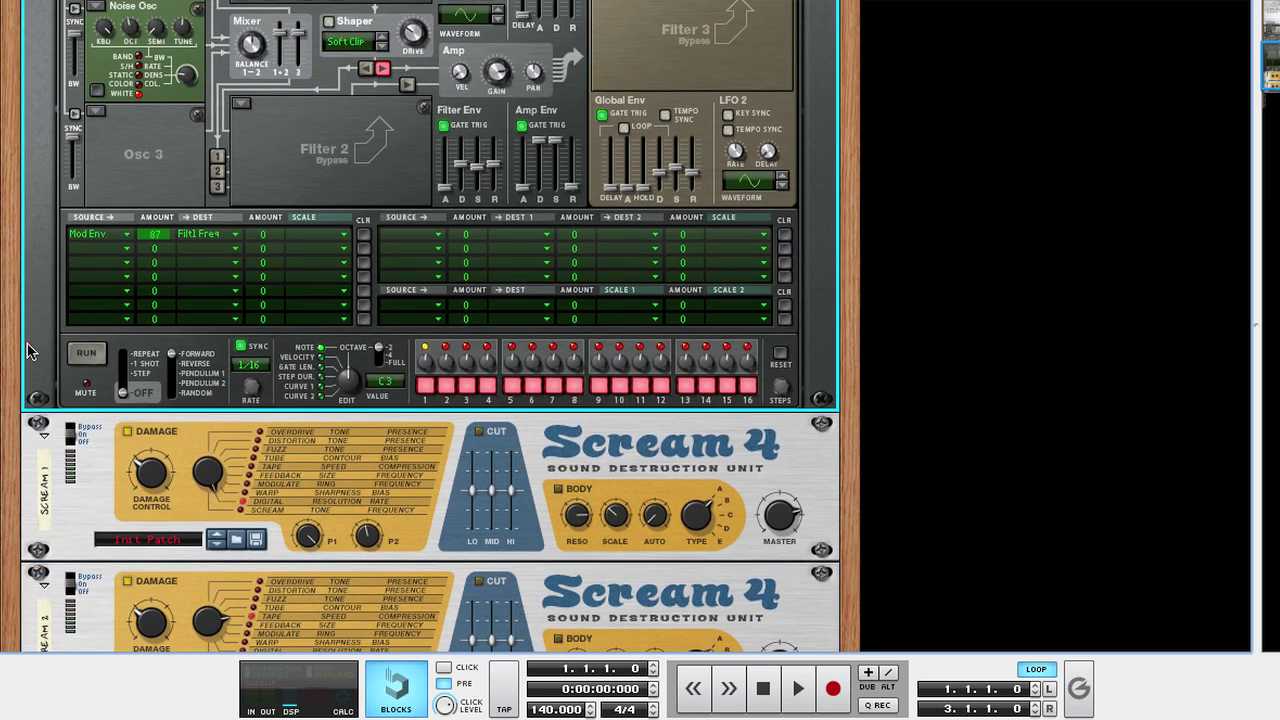
pyautogui.scroll(-3, 30, 345)
pyautogui.click(72, 428)
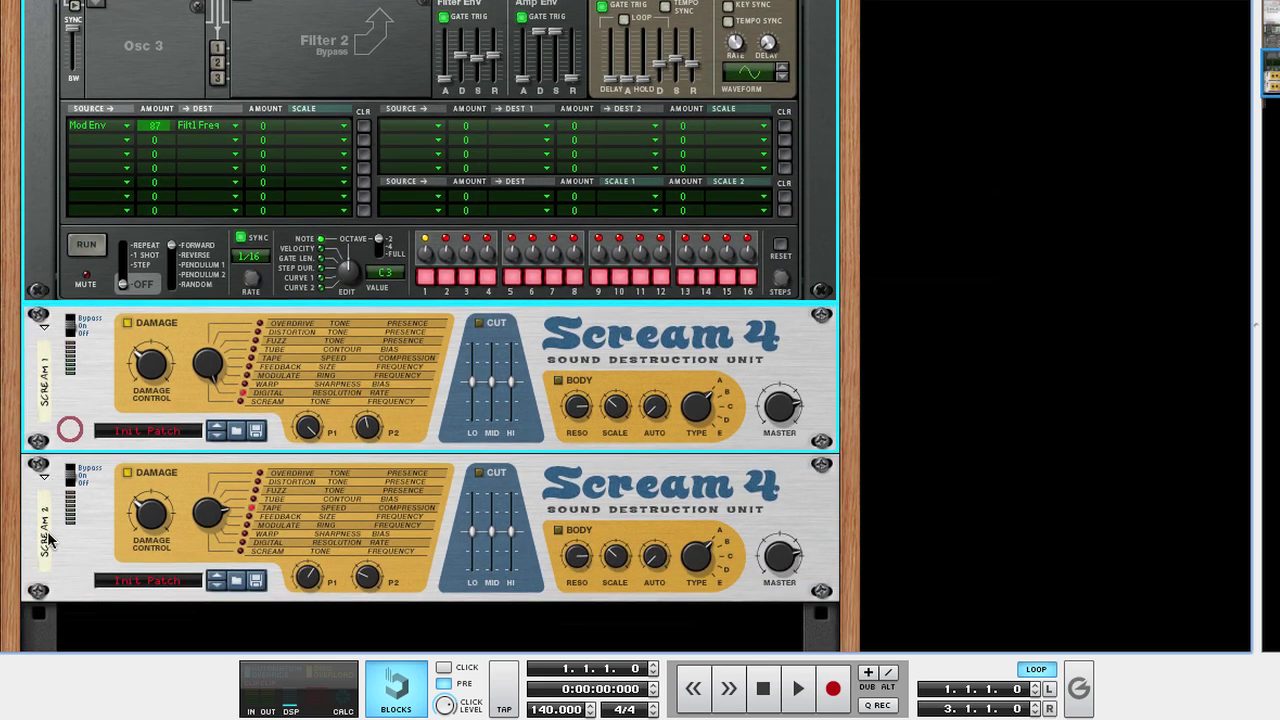
pyautogui.click(83, 568)
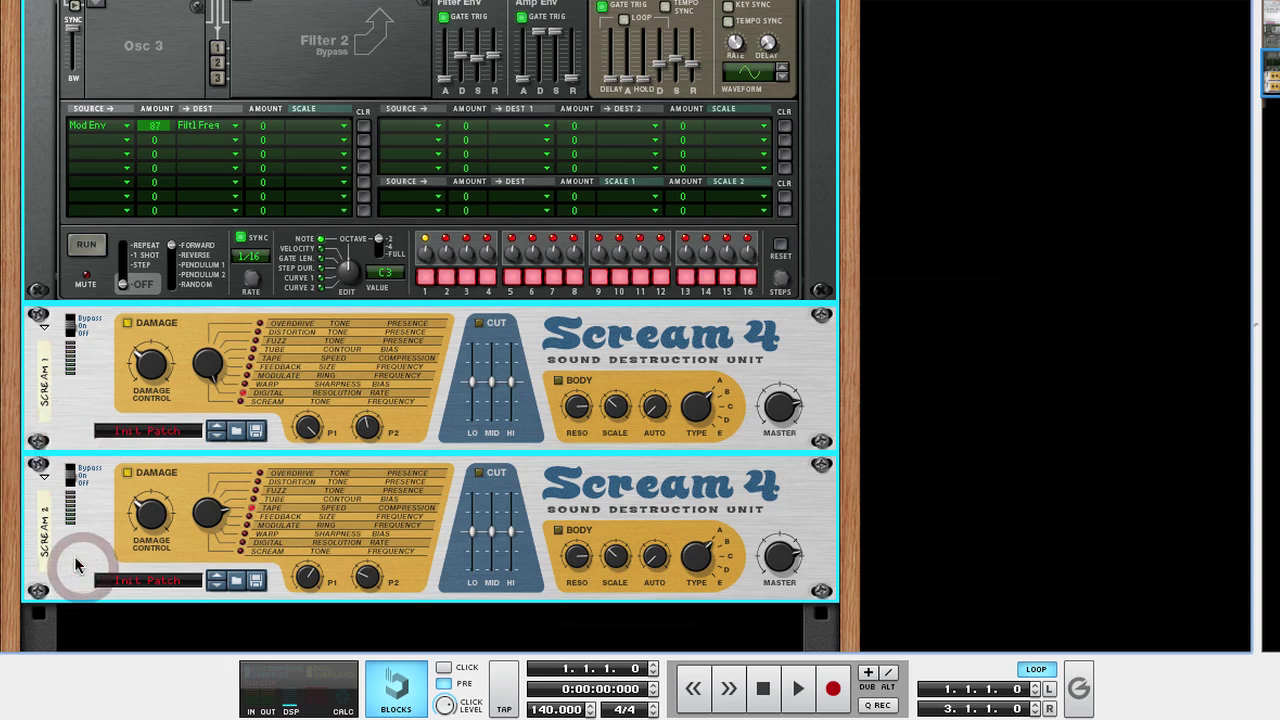
pyautogui.rightClick(81, 565)
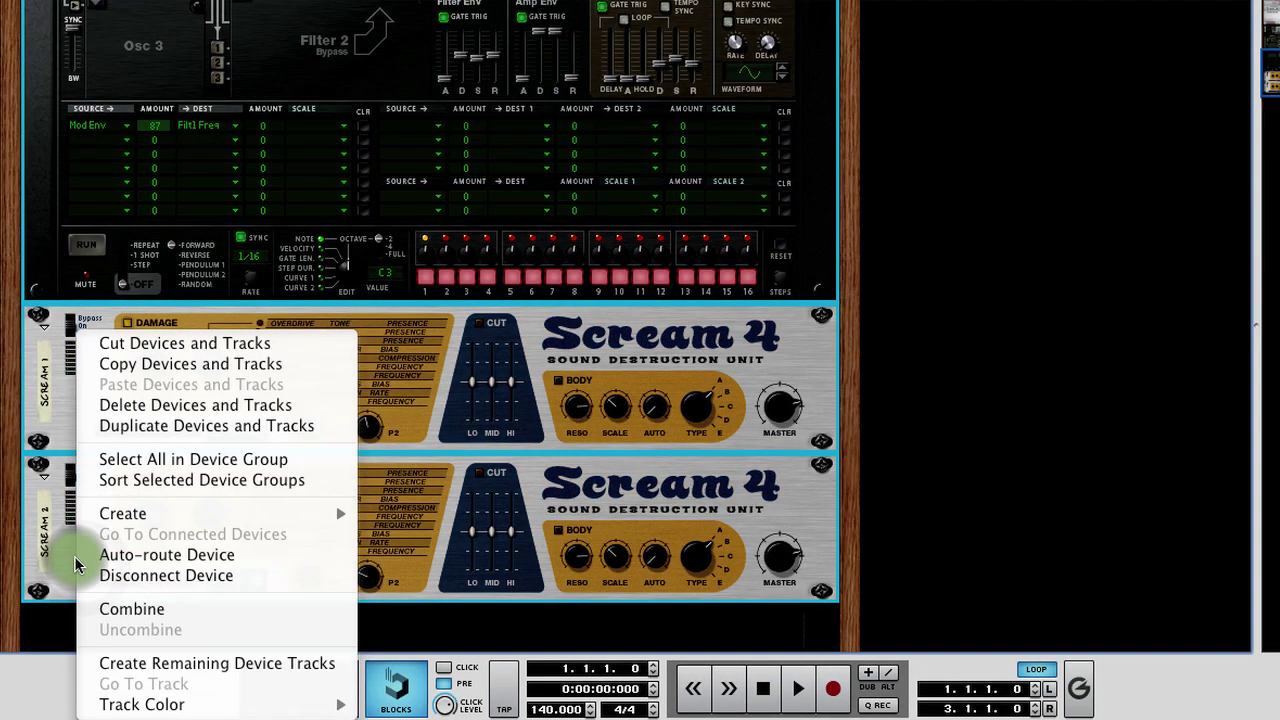
pyautogui.click(158, 610)
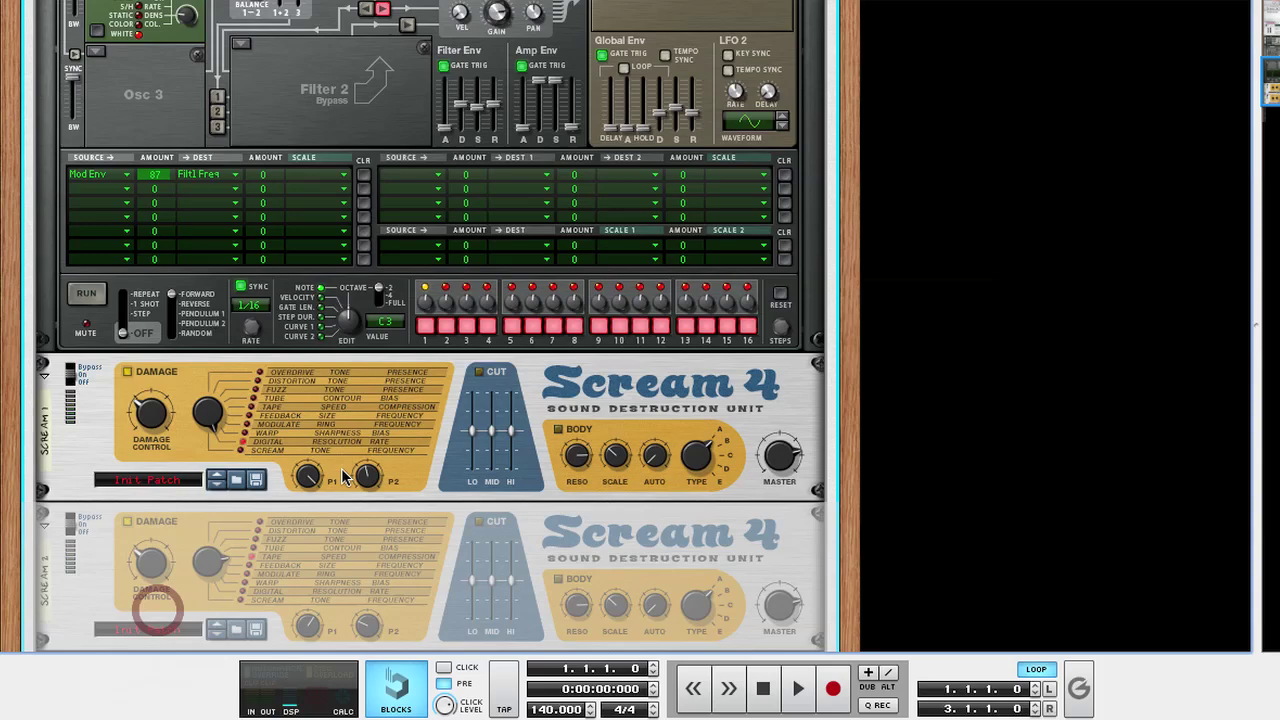
pyautogui.scroll(5, 342, 476)
pyautogui.scroll(5, 342, 476)
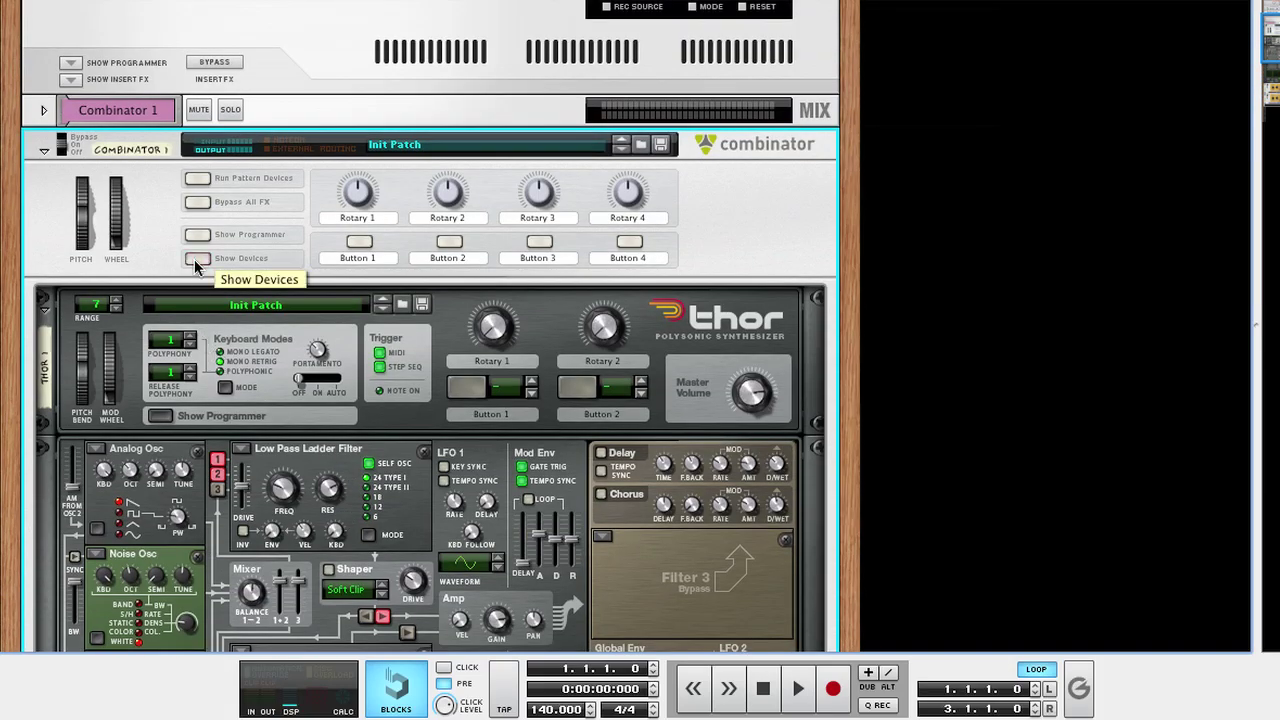
pyautogui.click(194, 259)
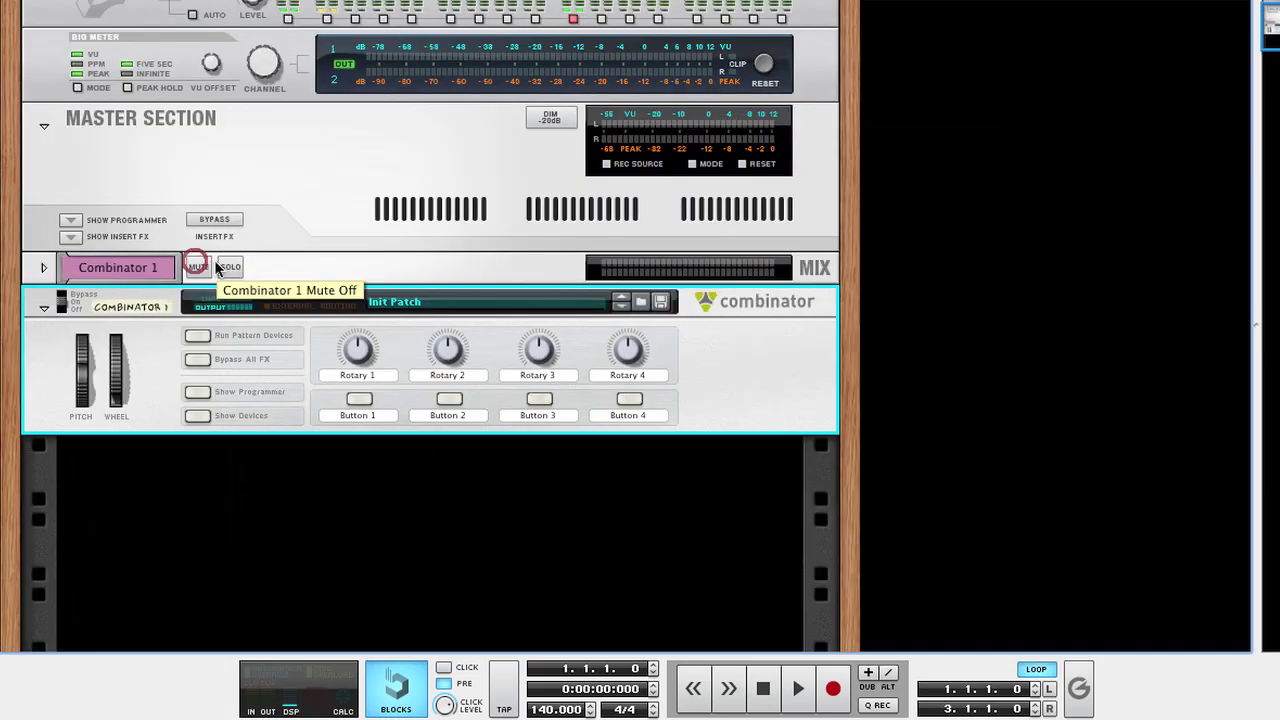
# Save the Combinator patch as 'Thor WOMP 1'.
pyautogui.click(660, 302)
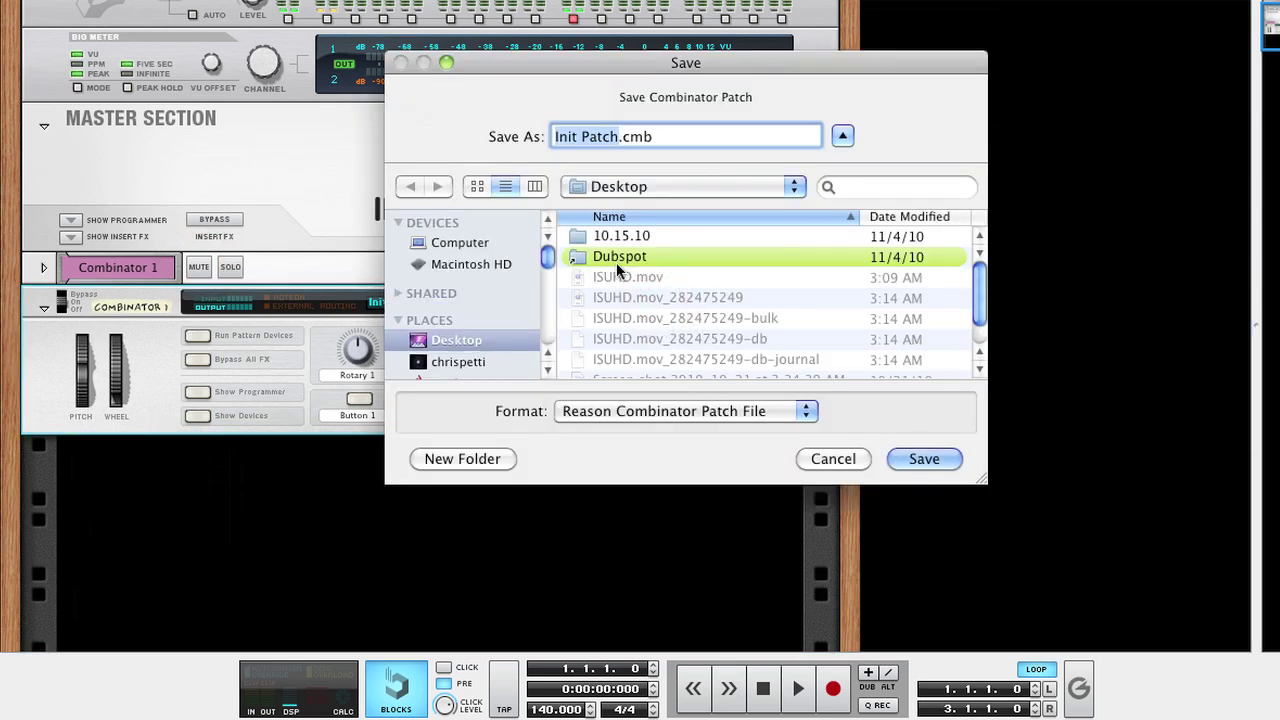
pyautogui.write('T')
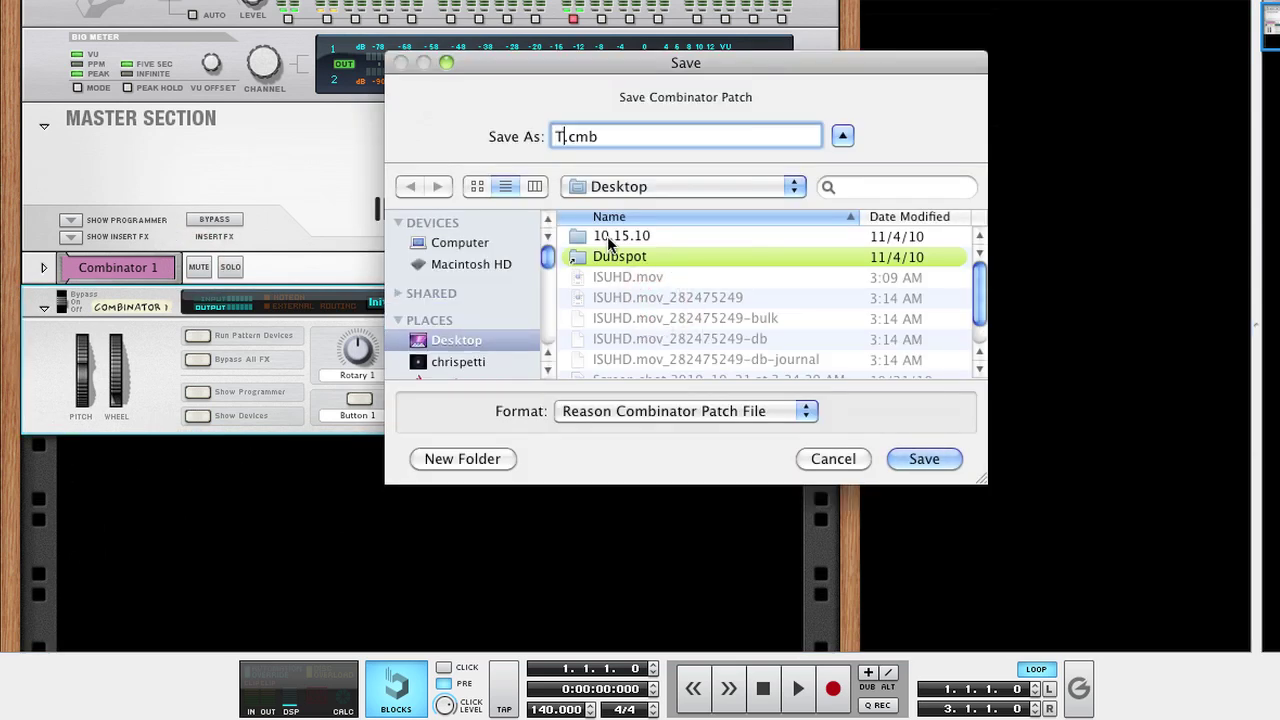
pyautogui.write('hor ')
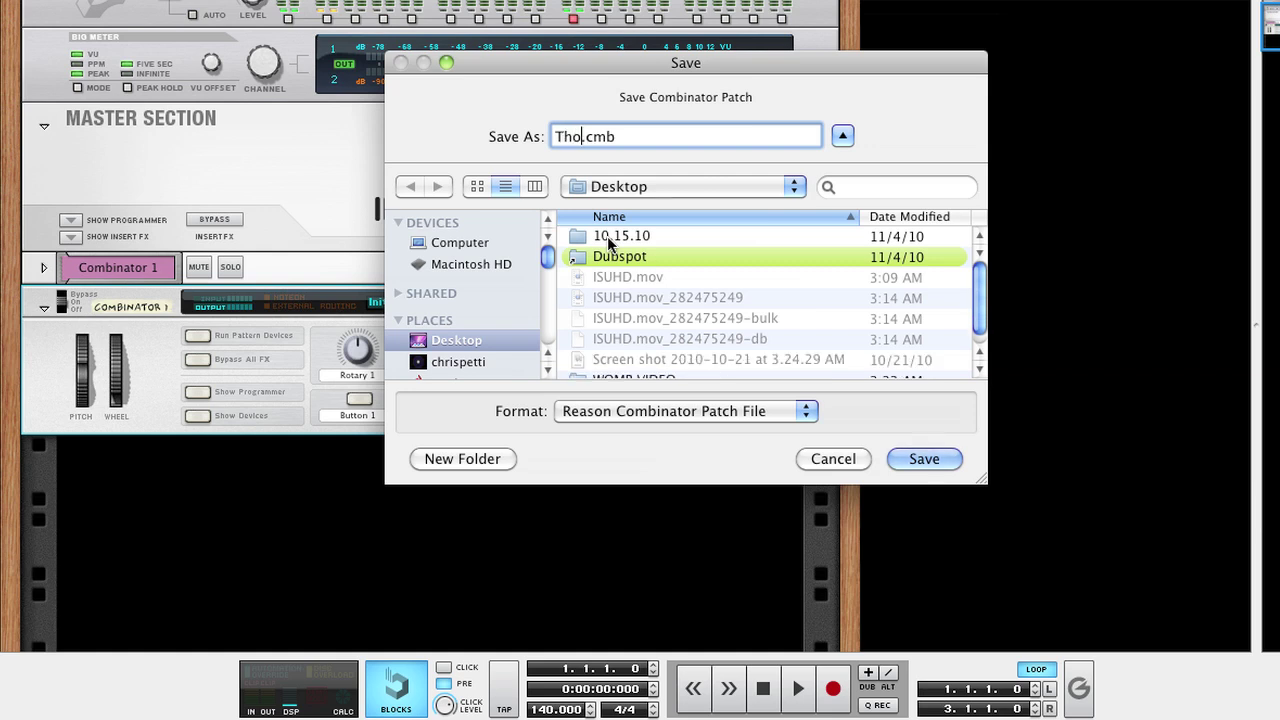
pyautogui.write('WOMP')
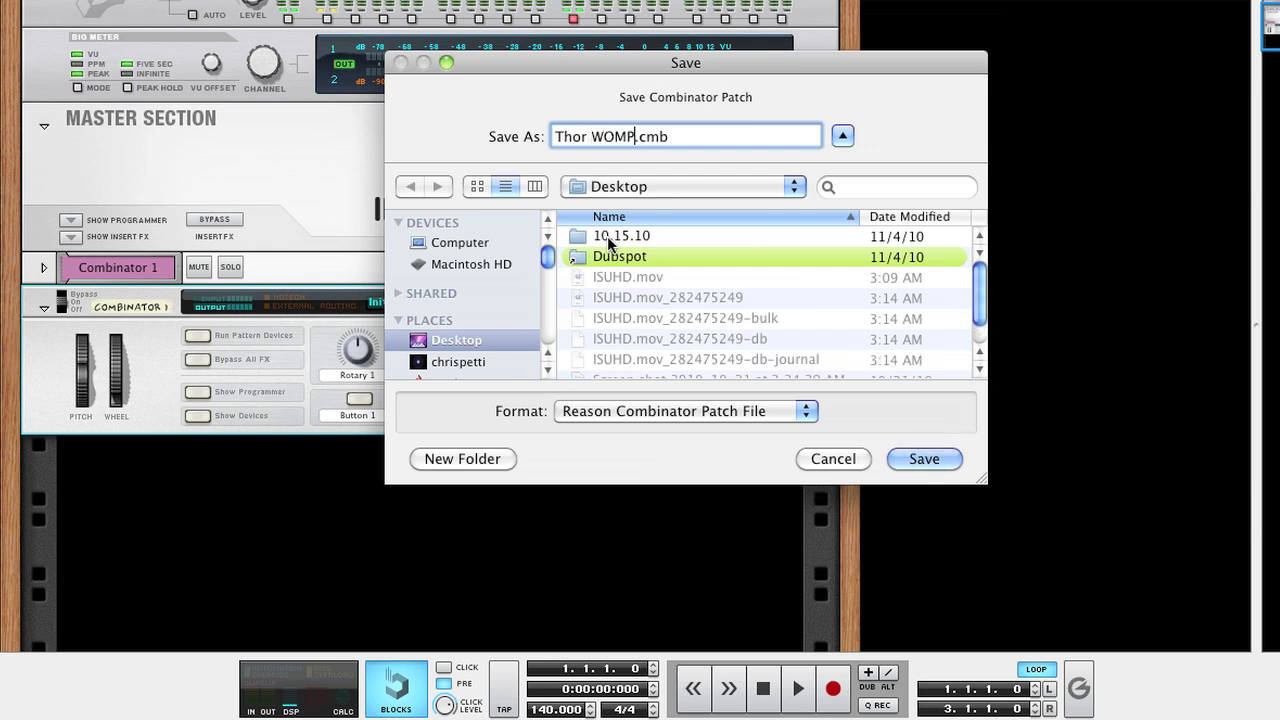
pyautogui.write(' 1')
pyautogui.press('Return')
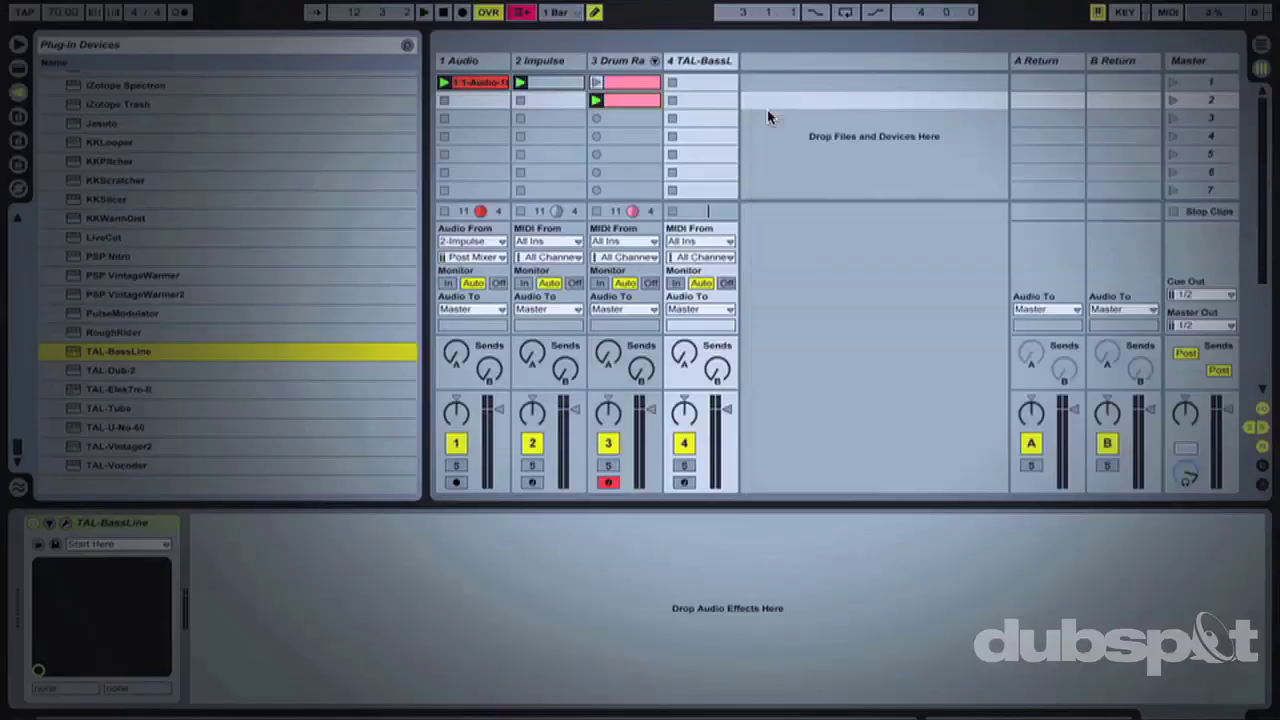
# Create a new MIDI clip in the TAL-BassLine track's second clip slot, ready for note editing.
pyautogui.doubleClick(676, 101)
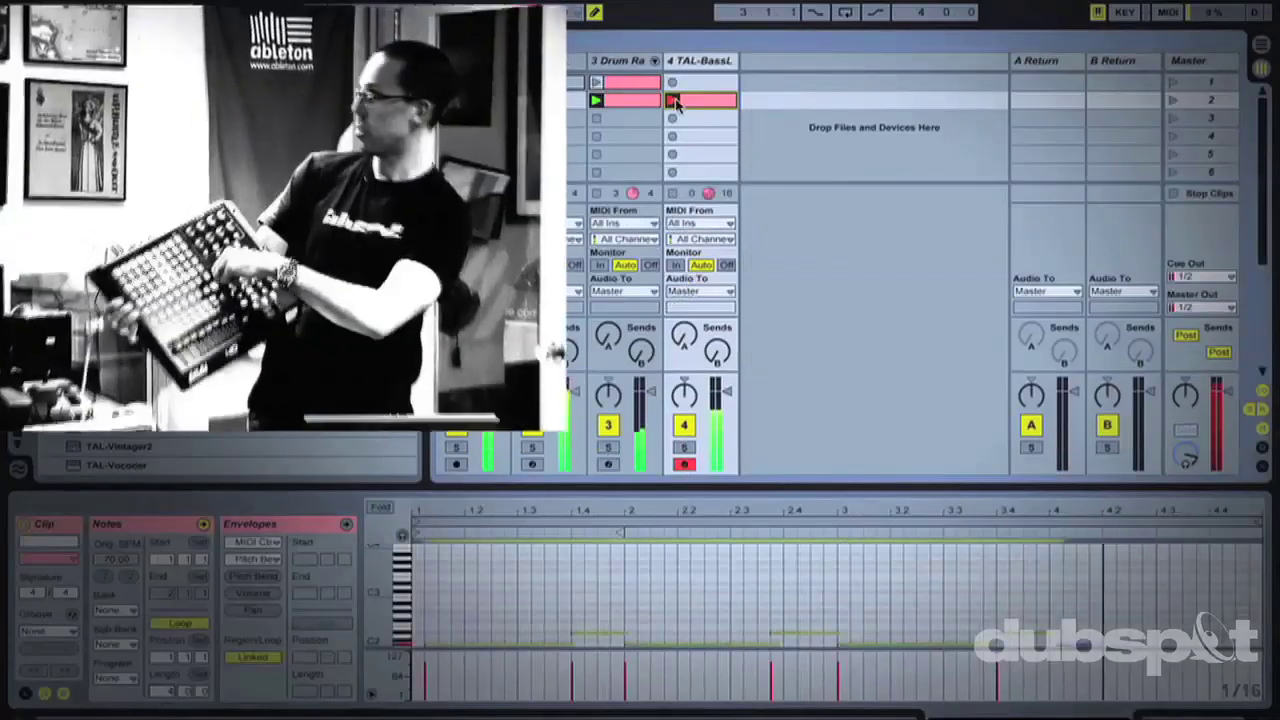